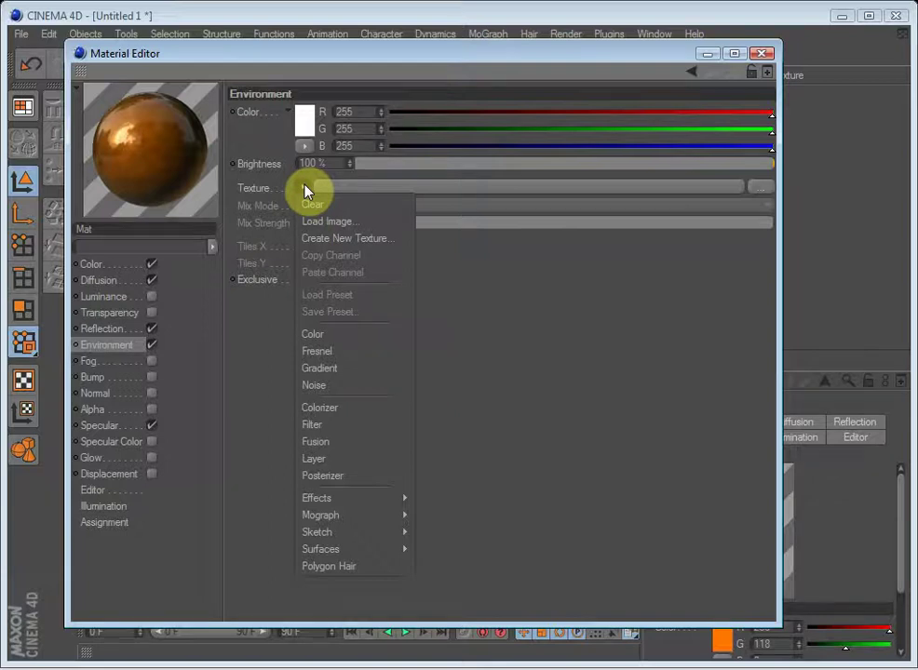
- Disable Mat's Environment channel and show its Fog channel settings
click(233, 342)
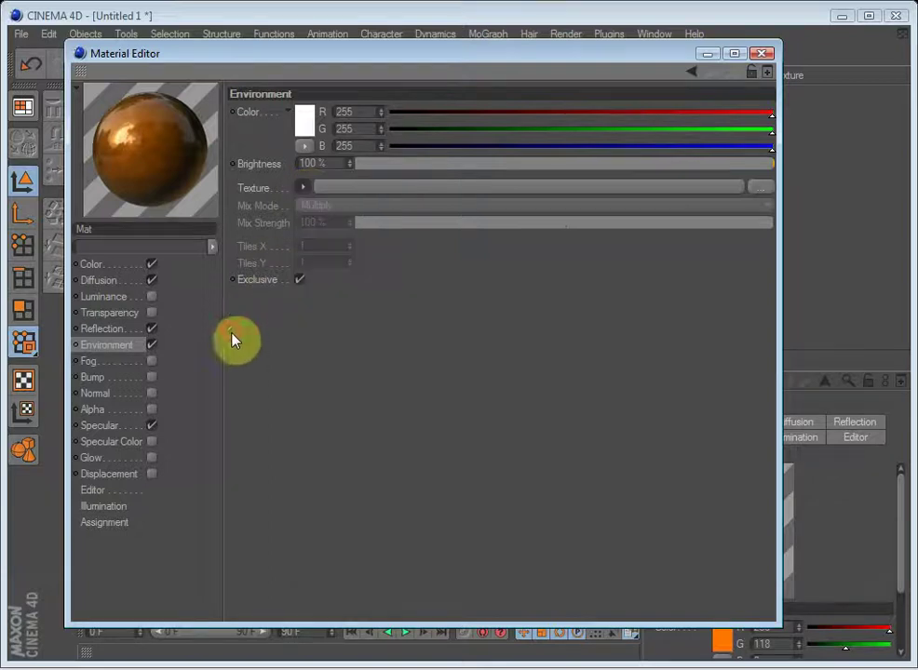
click(121, 361)
- Preview Fog on Mat, switch it back off, and show the Bump channel settings
click(153, 363)
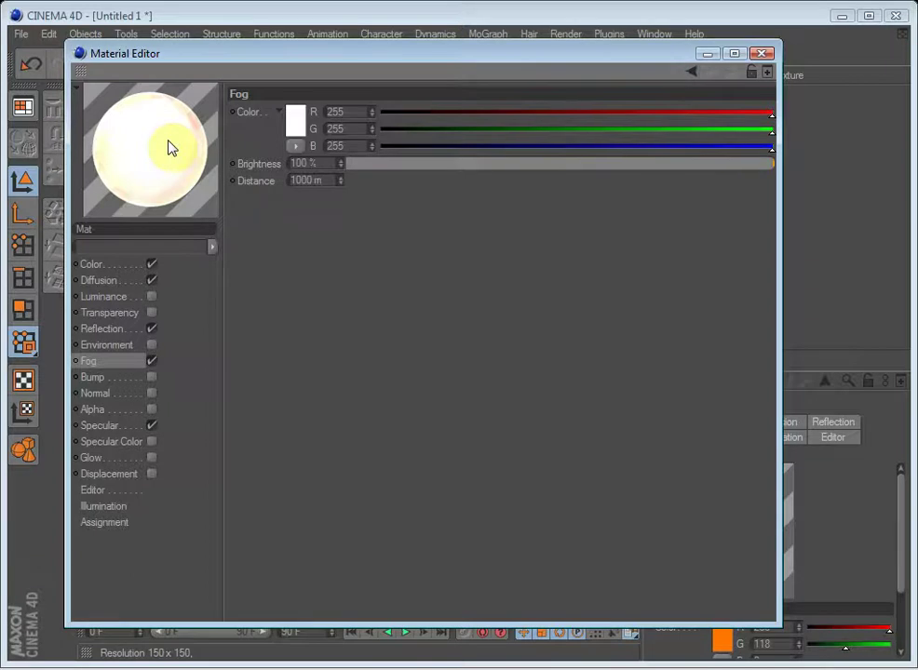
click(152, 361)
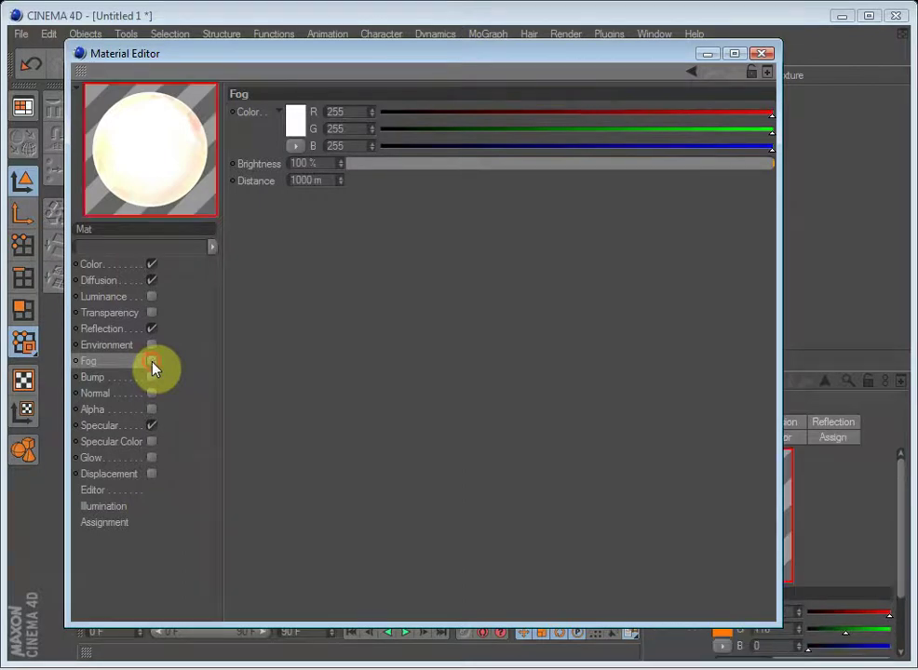
click(111, 378)
- Enable Mat's Bump channel with a Noise shader as its texture
click(152, 377)
click(295, 153)
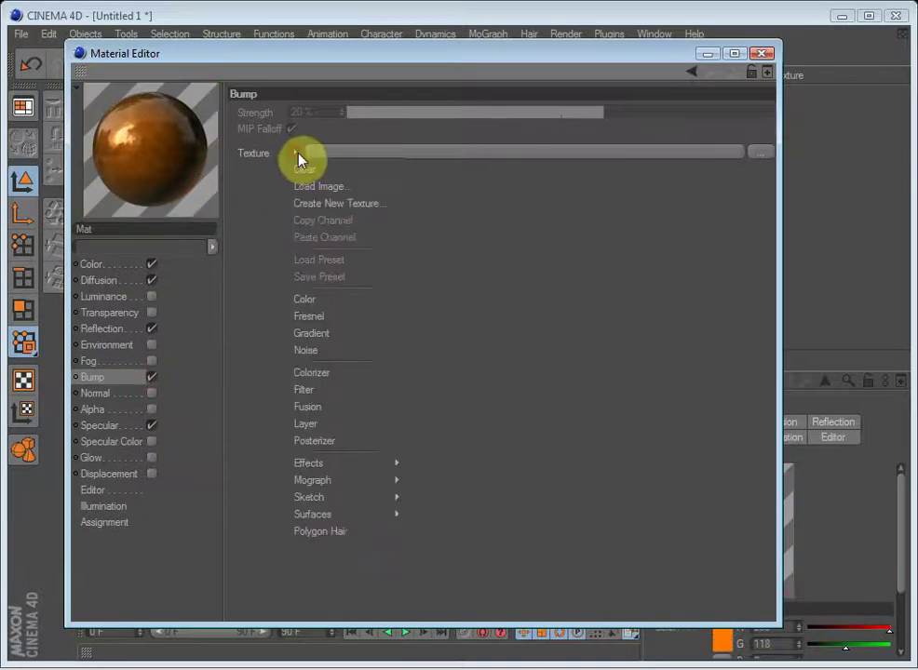
click(321, 350)
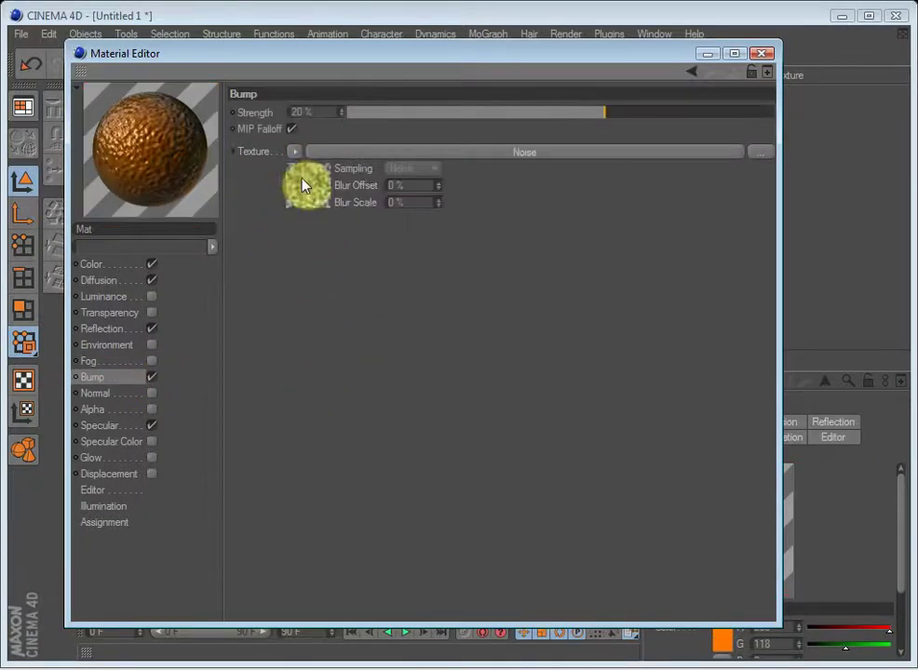
click(151, 377)
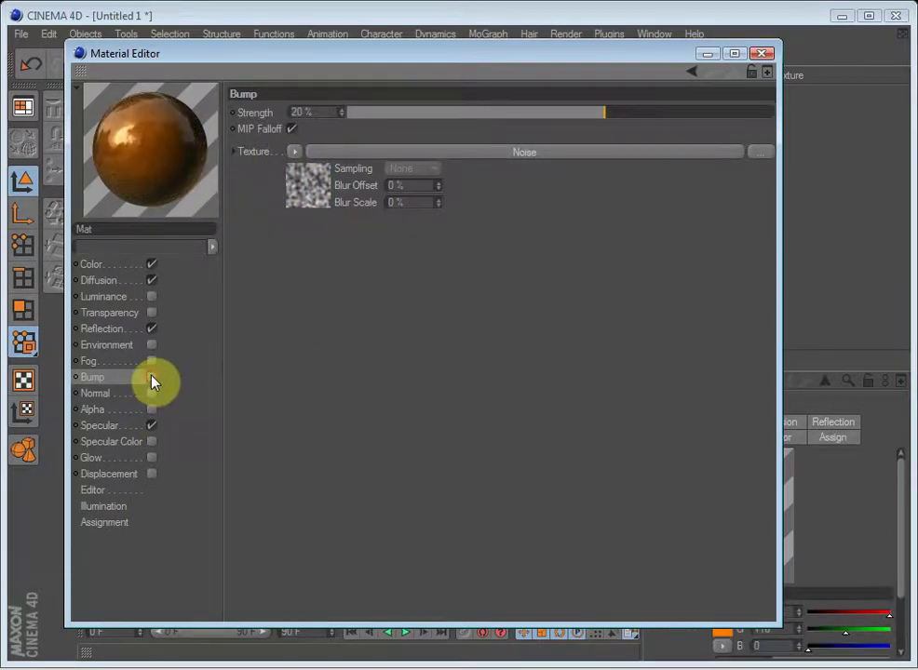
click(151, 377)
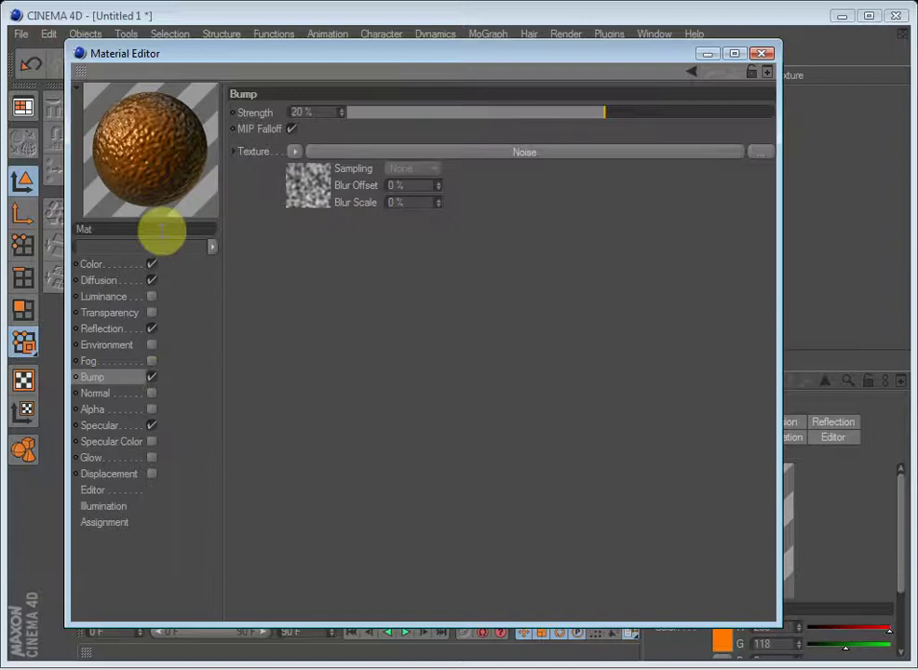
- Raise the bump Noise shader's Global Scale to about 546%
click(305, 197)
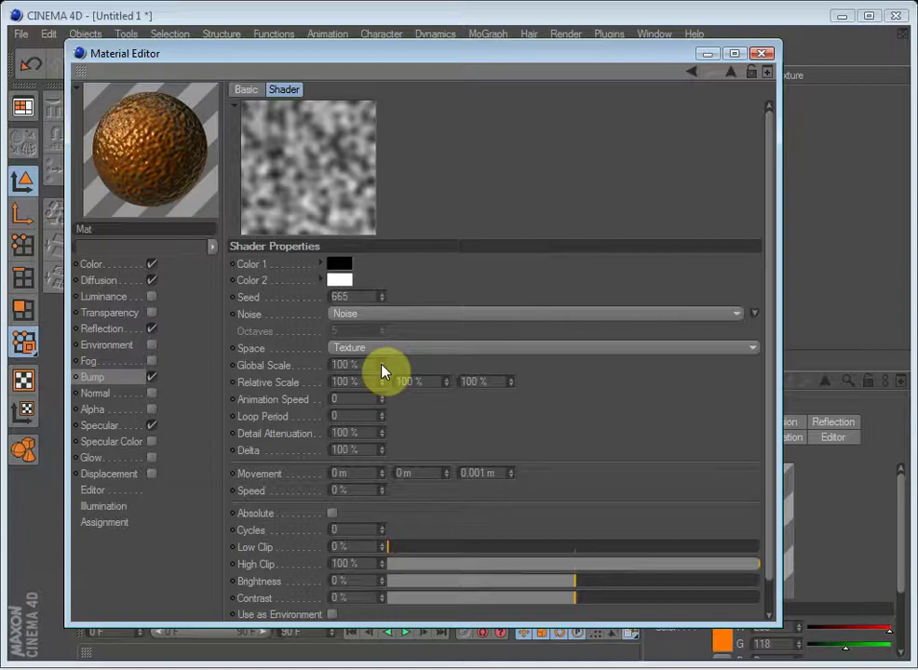
drag(381, 364, 381, 335)
mouse_move(381, 365)
mouse_down()
mouse_move(380, 338)
mouse_move(375, 344)
mouse_up()
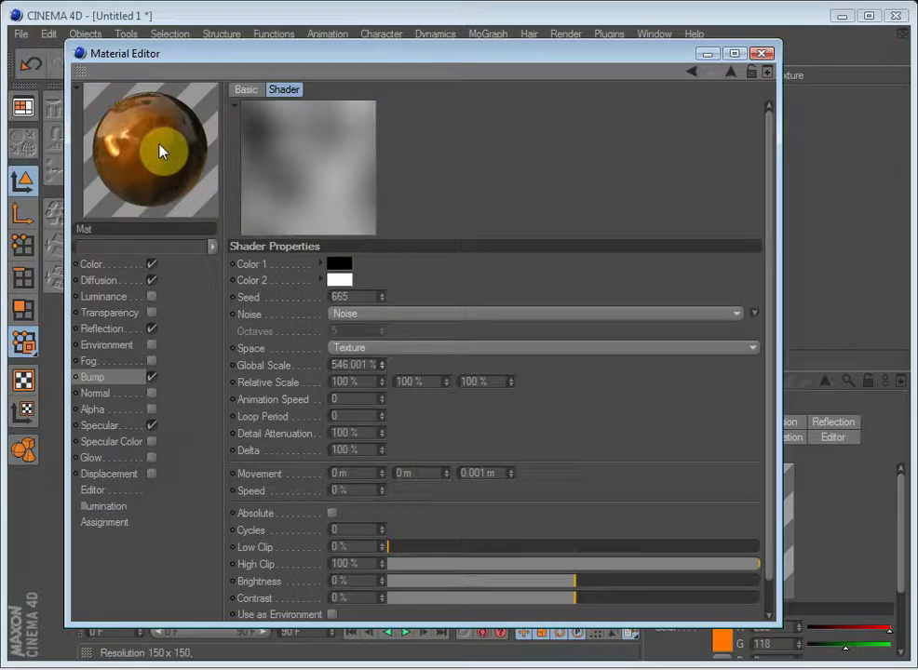
- Open the material preview in an enlarged floating window to inspect the bumps
right_click(160, 152)
click(212, 177)
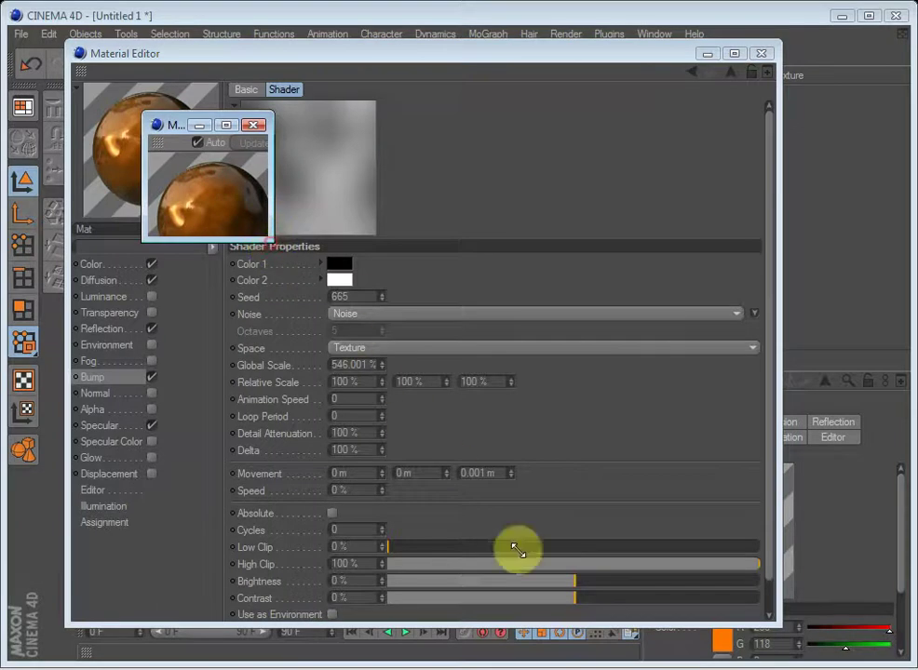
drag(552, 585, 594, 594)
drag(390, 123, 389, 90)
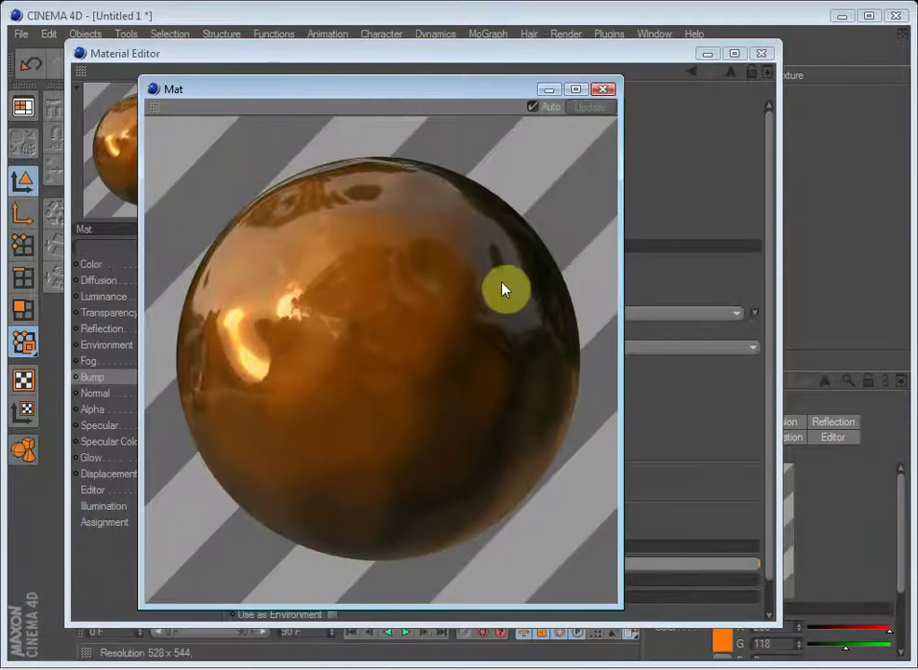
click(603, 89)
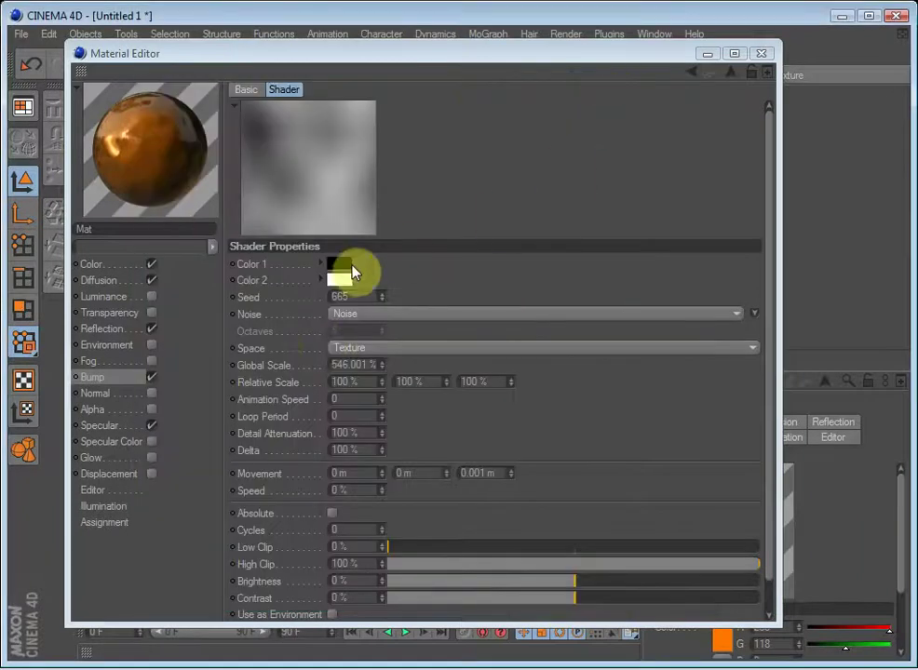
- Raise Bump Strength sharply and inspect the deeper bumps in the large preview
click(93, 378)
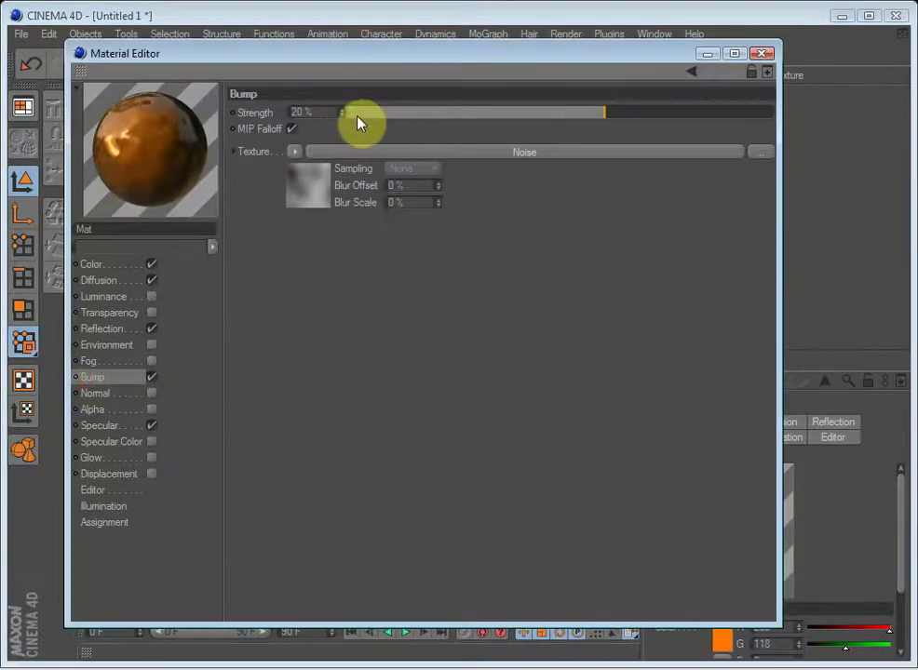
mouse_move(342, 112)
mouse_down()
mouse_move(447, 113)
mouse_move(348, 123)
mouse_up()
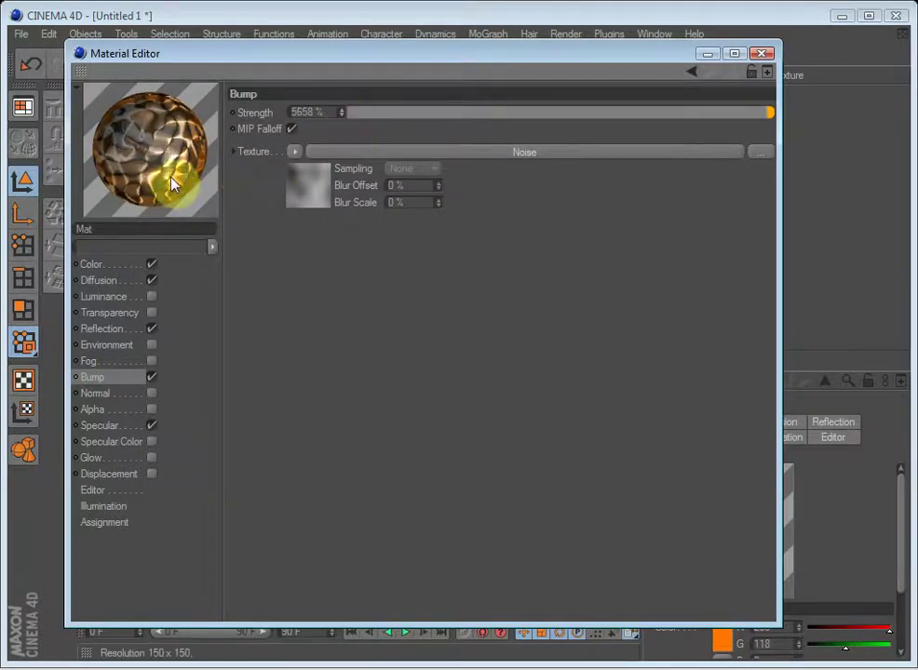
right_click(163, 151)
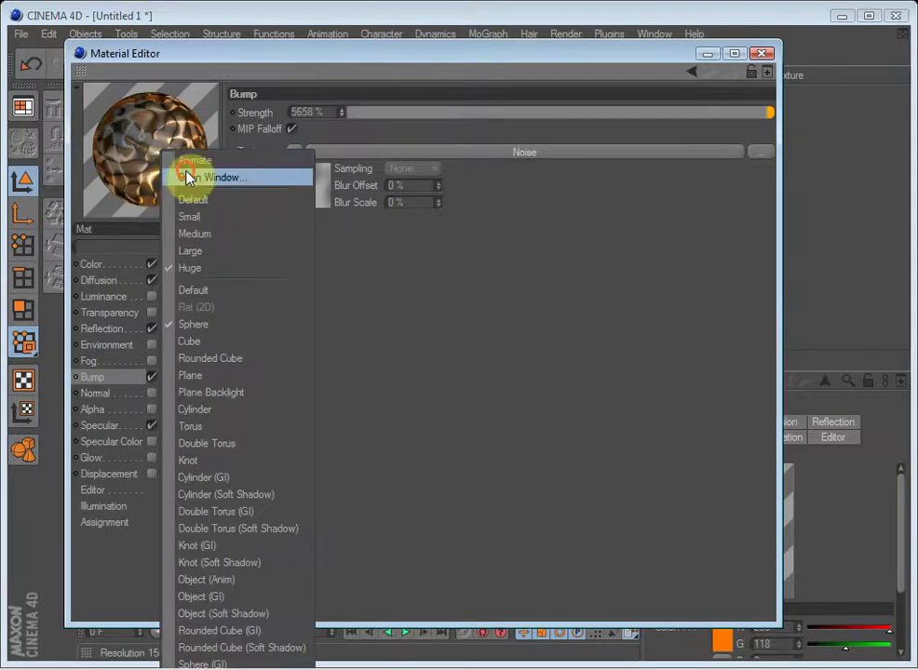
click(189, 177)
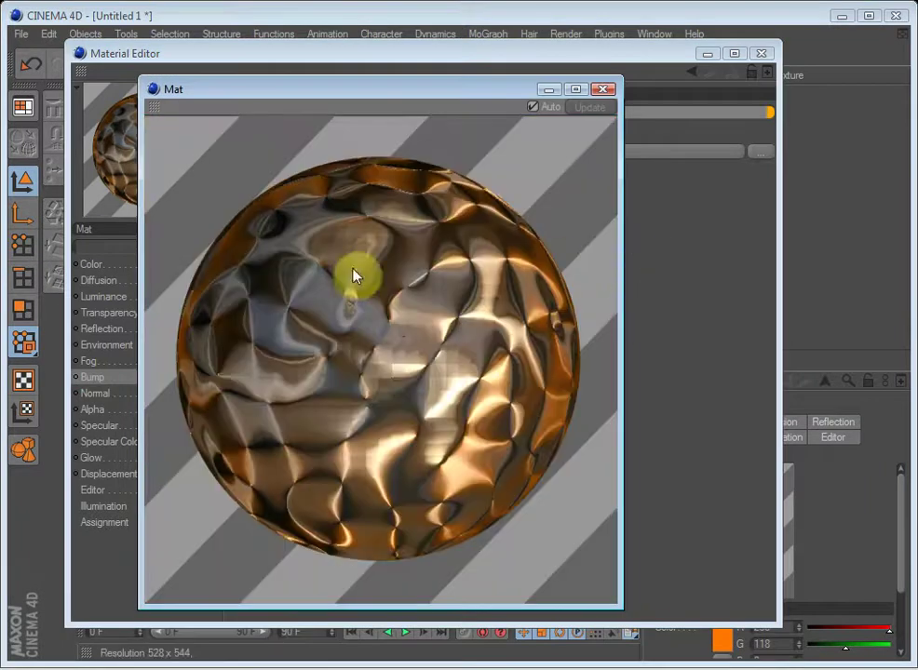
drag(510, 201, 458, 317)
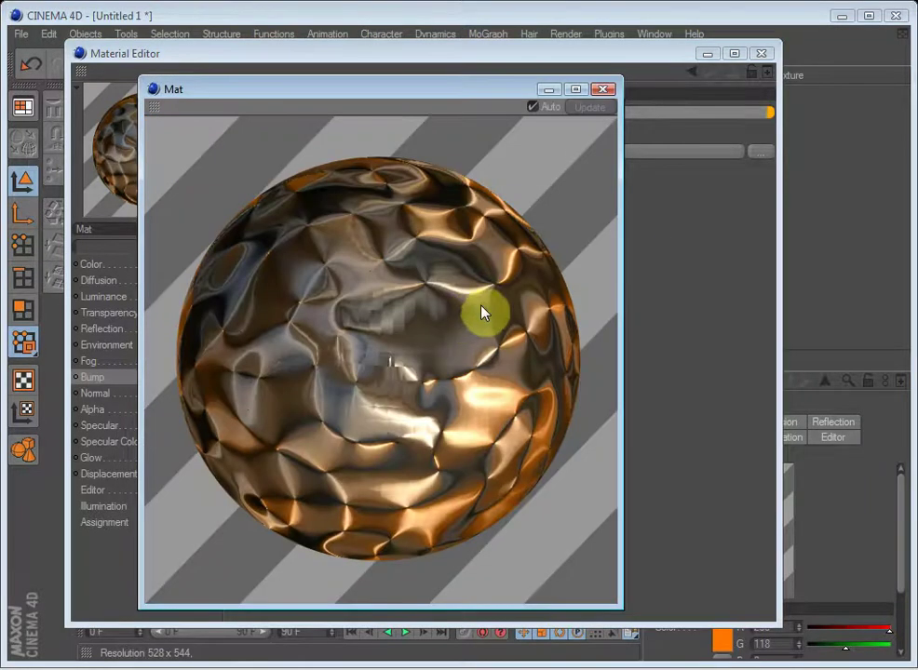
click(604, 88)
- Set Bump Strength to 20%, then drag it up to 46%
double_click(325, 110)
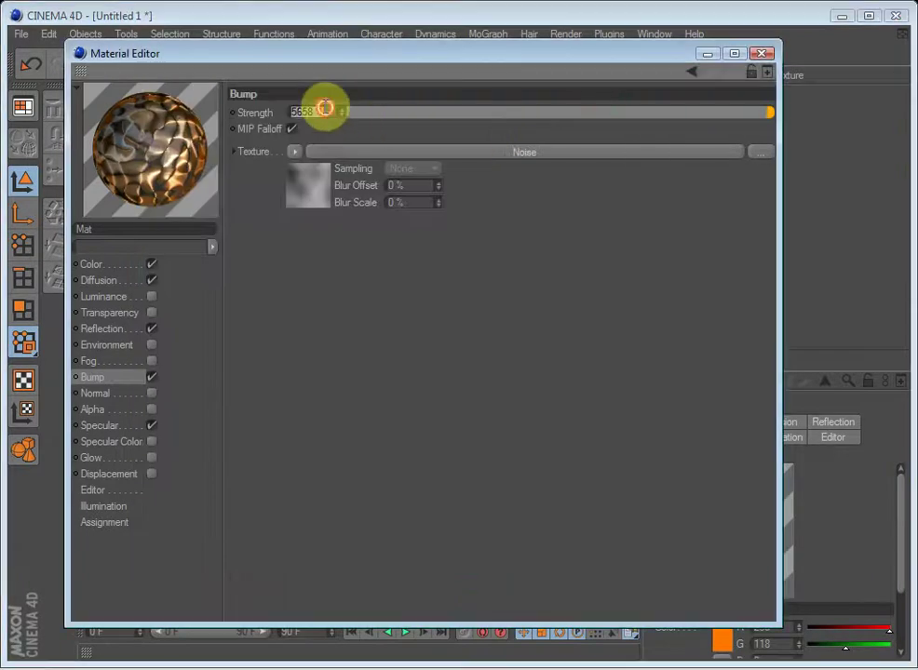
text(20)
key(Return)
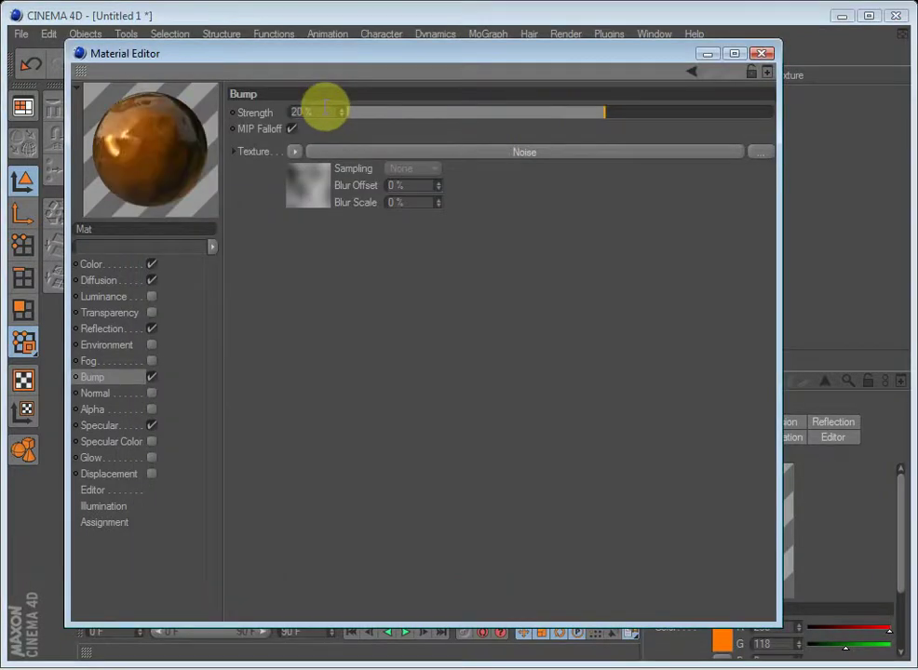
mouse_move(341, 112)
mouse_down()
mouse_move(391, 110)
mouse_move(344, 115)
mouse_up()
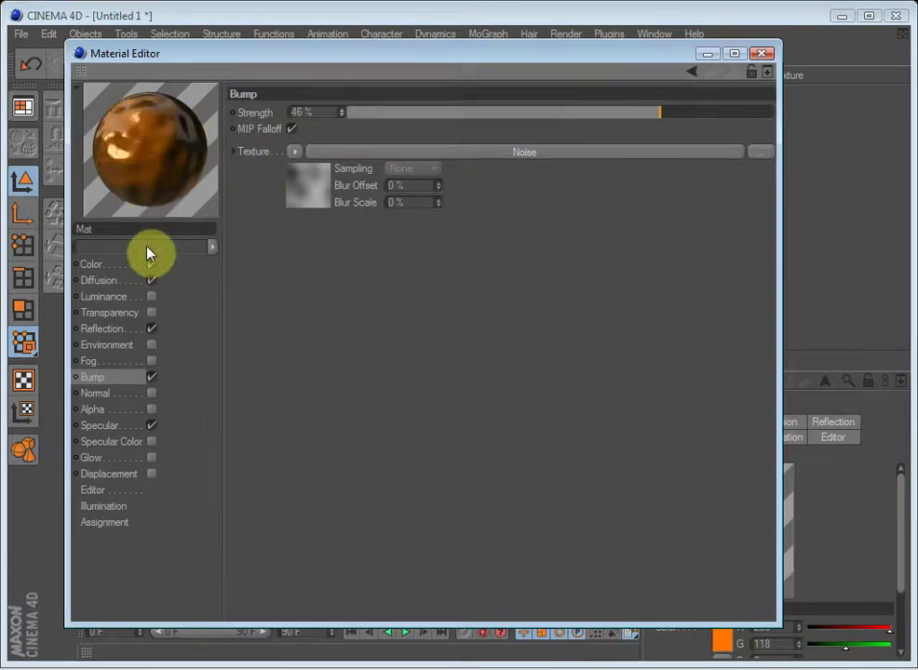
- Try Normal on and off, then enable Alpha and display its settings
click(116, 395)
click(151, 394)
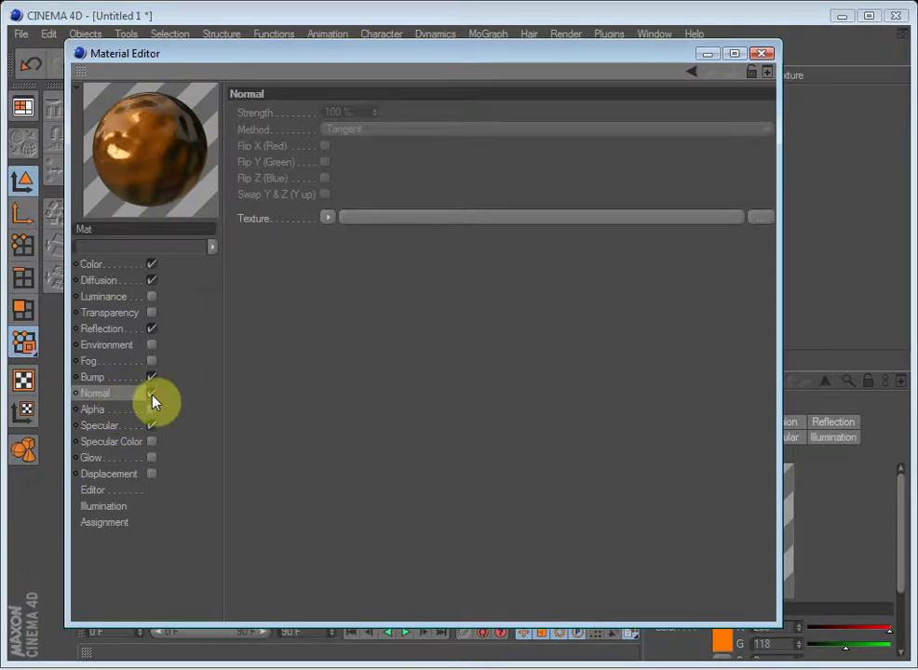
click(152, 394)
click(130, 410)
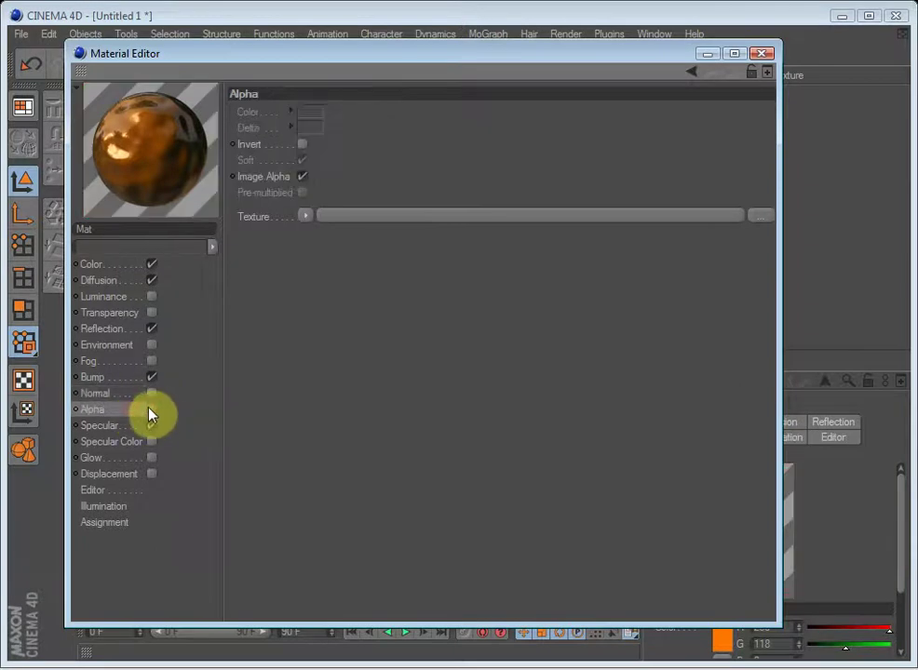
click(152, 410)
click(123, 314)
click(114, 410)
- Load a Noise alpha texture, set it to Cell Noise at 529% Global Scale
click(305, 216)
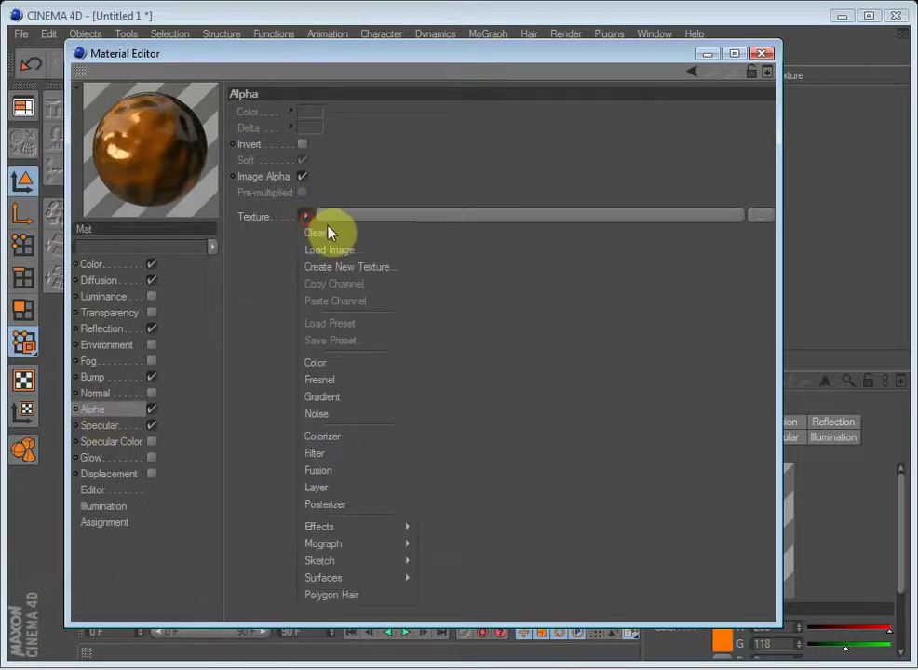
click(333, 414)
click(317, 248)
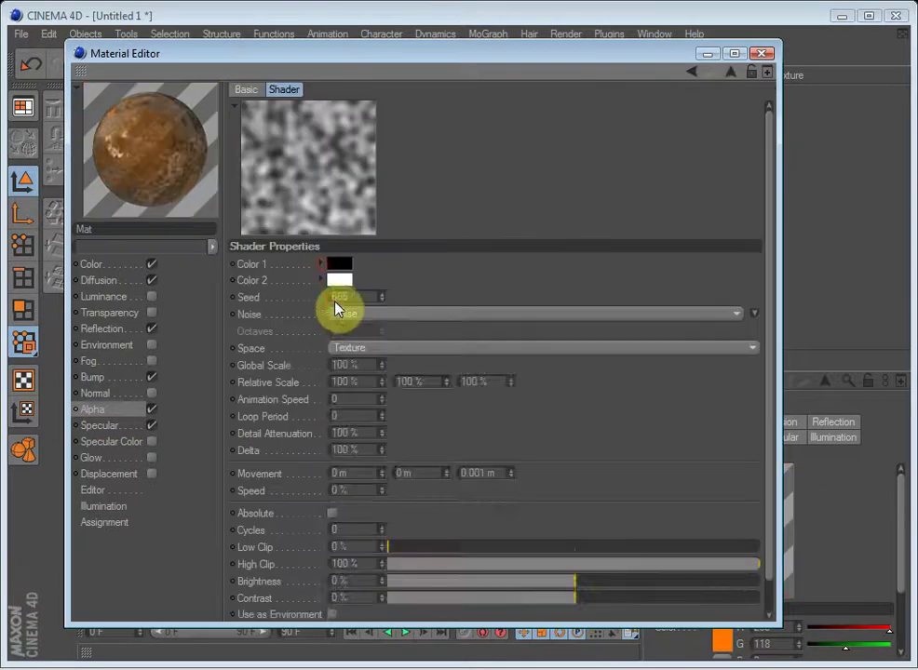
click(361, 316)
click(395, 450)
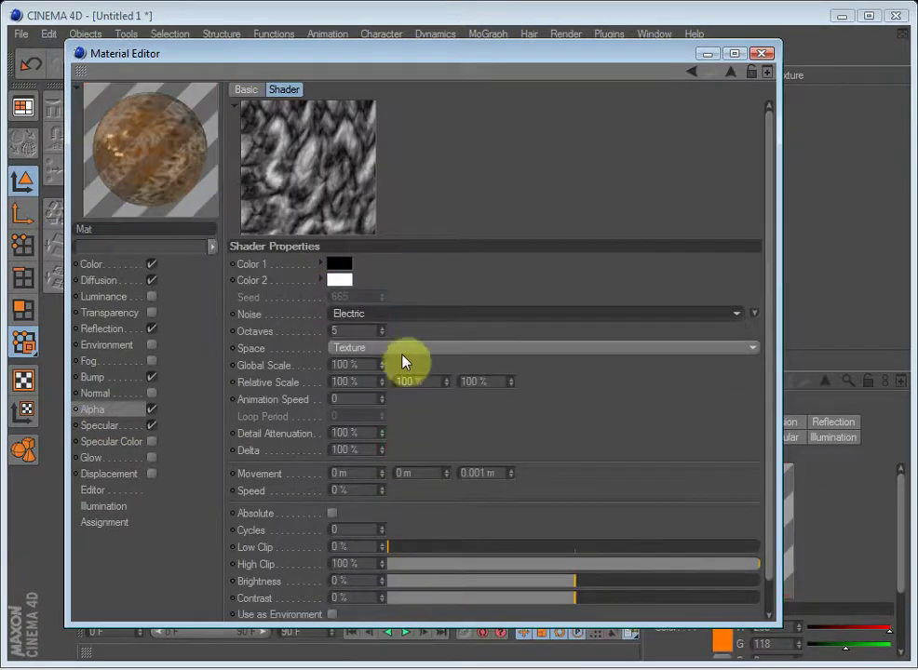
click(370, 315)
click(372, 365)
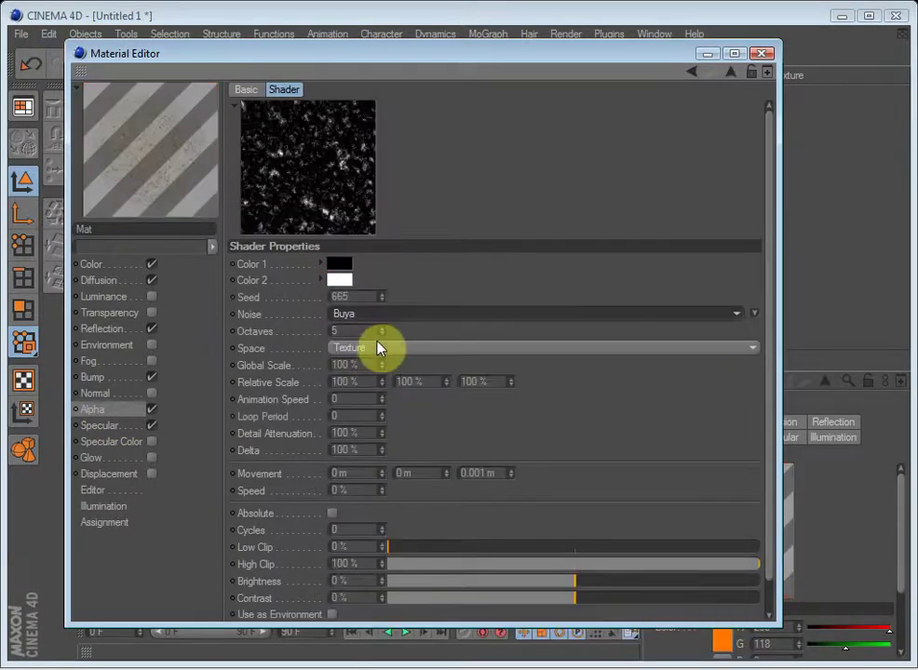
click(375, 316)
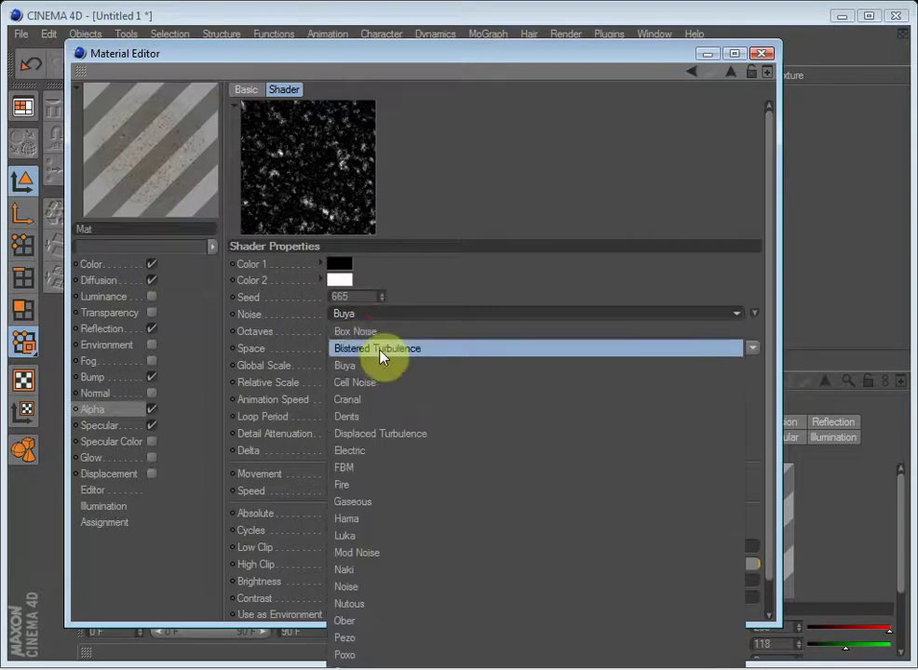
click(380, 328)
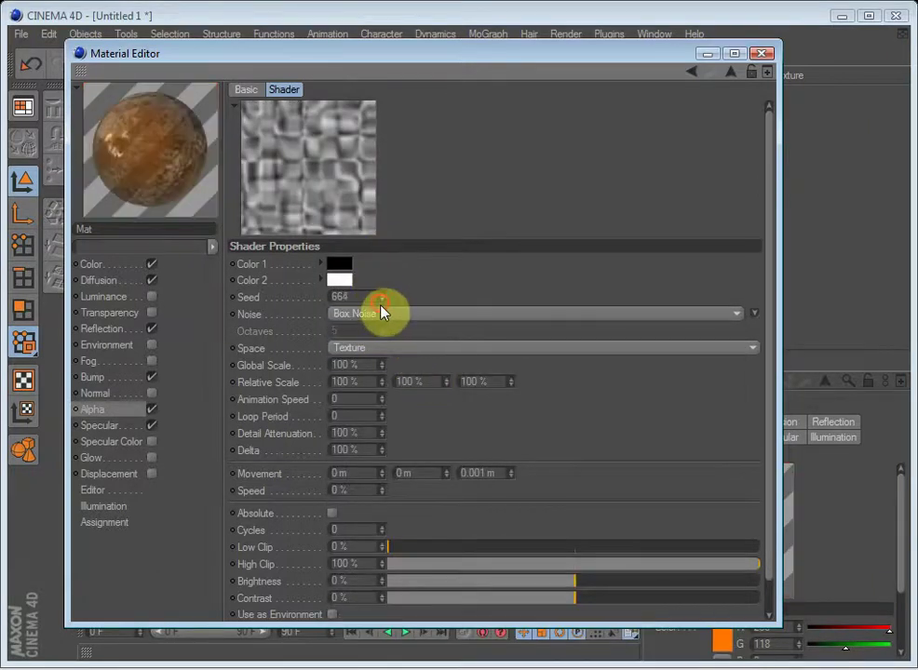
click(382, 317)
click(382, 382)
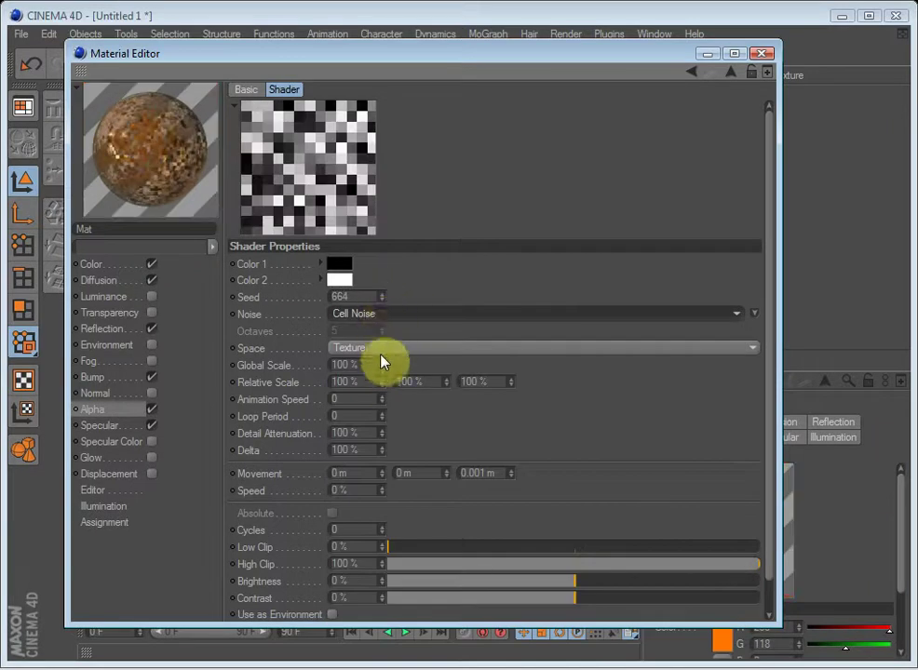
mouse_move(381, 364)
mouse_down()
mouse_move(382, 354)
mouse_move(379, 369)
mouse_up()
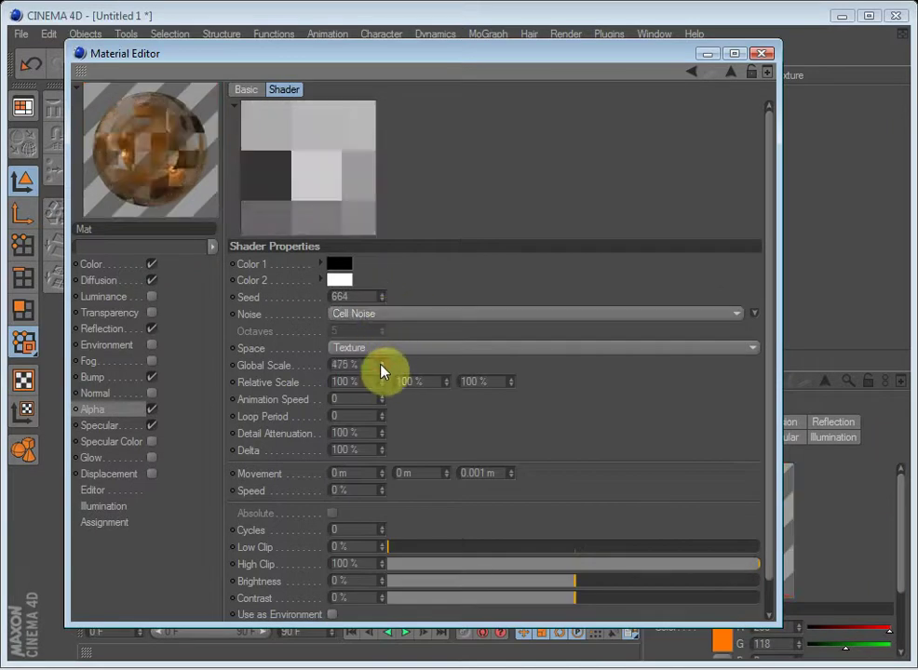
- Preview on a backlit plane and set the noise colours to black and light grey
right_click(144, 135)
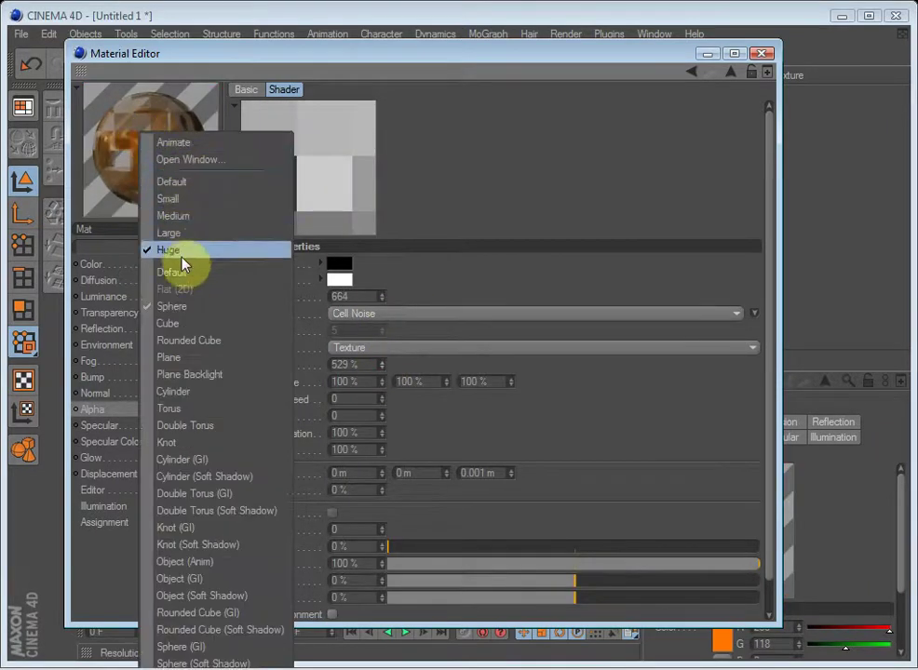
click(188, 374)
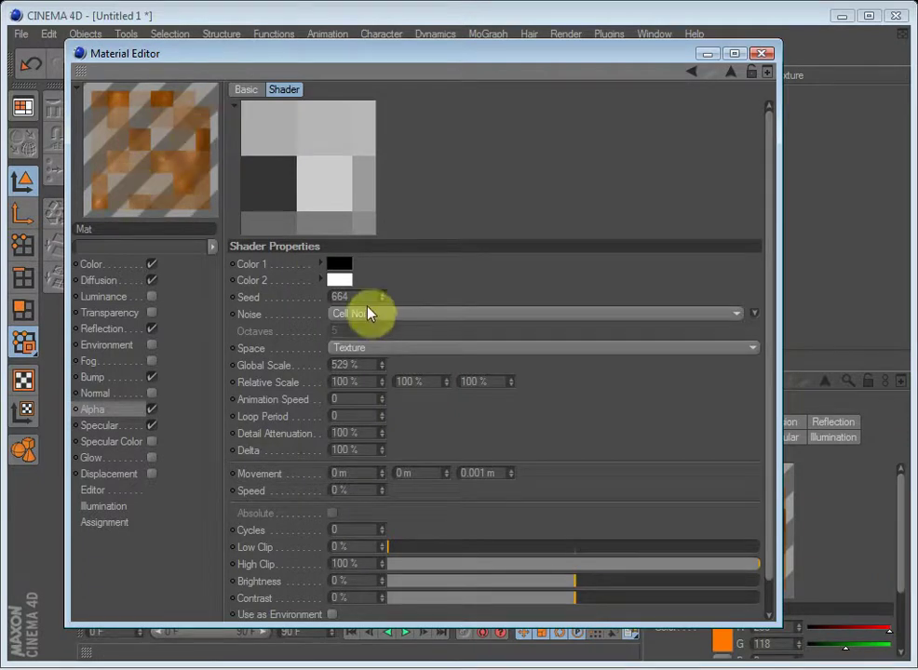
click(339, 264)
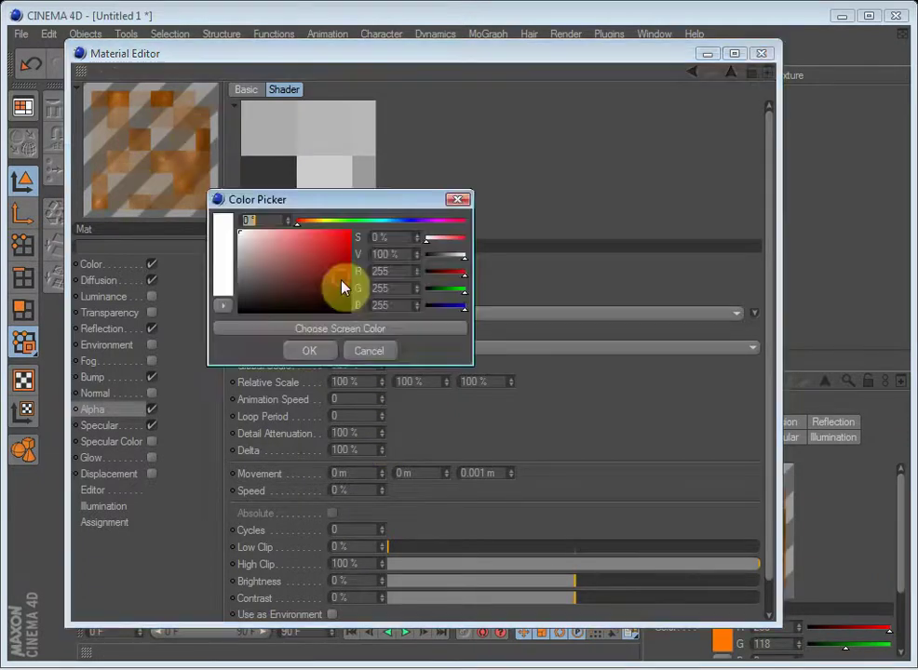
click(309, 350)
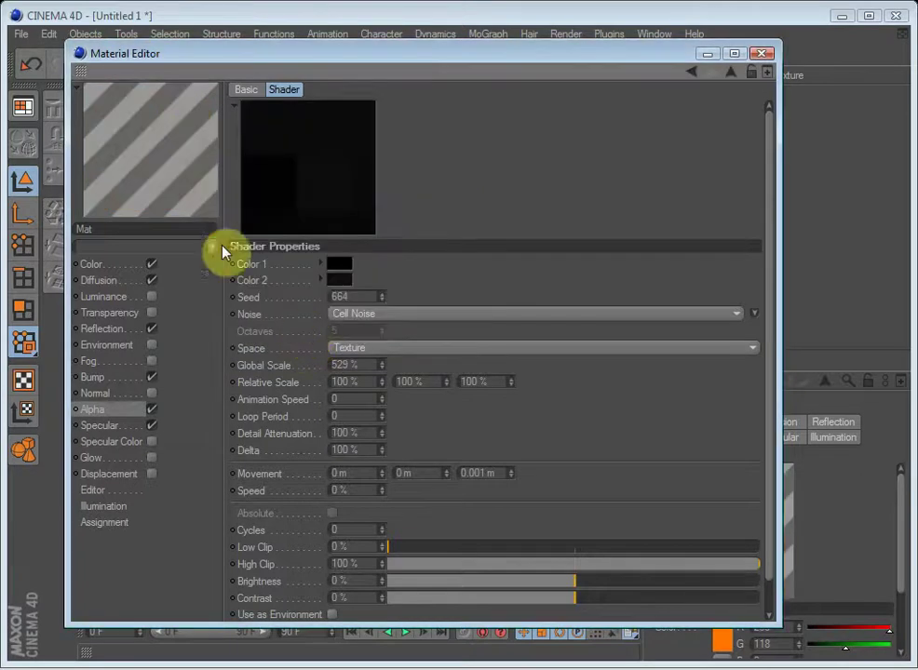
click(342, 278)
click(257, 274)
click(311, 352)
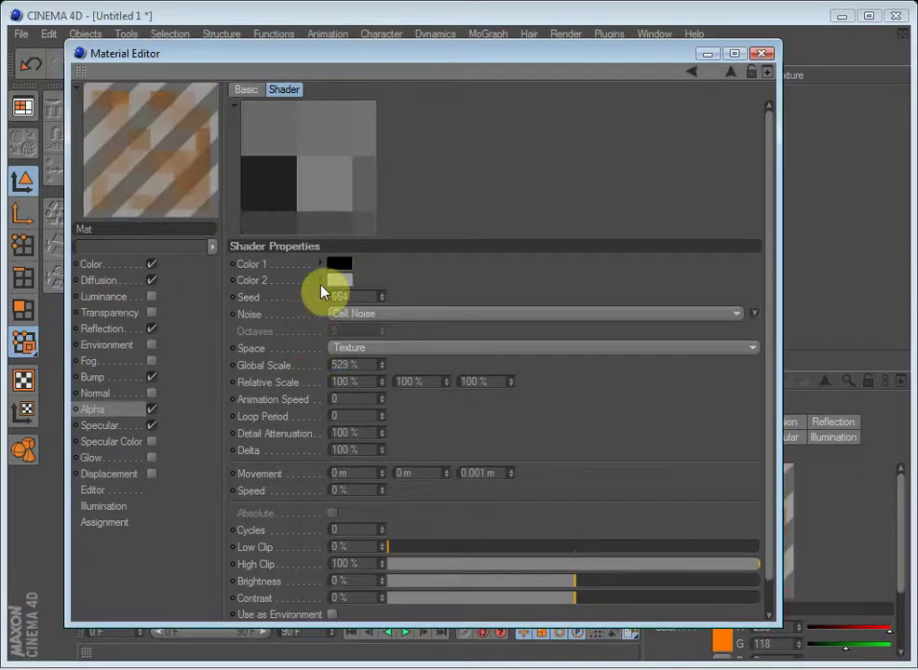
- Turn the Alpha channel off, previewing on a cube and then back on a sphere
click(96, 411)
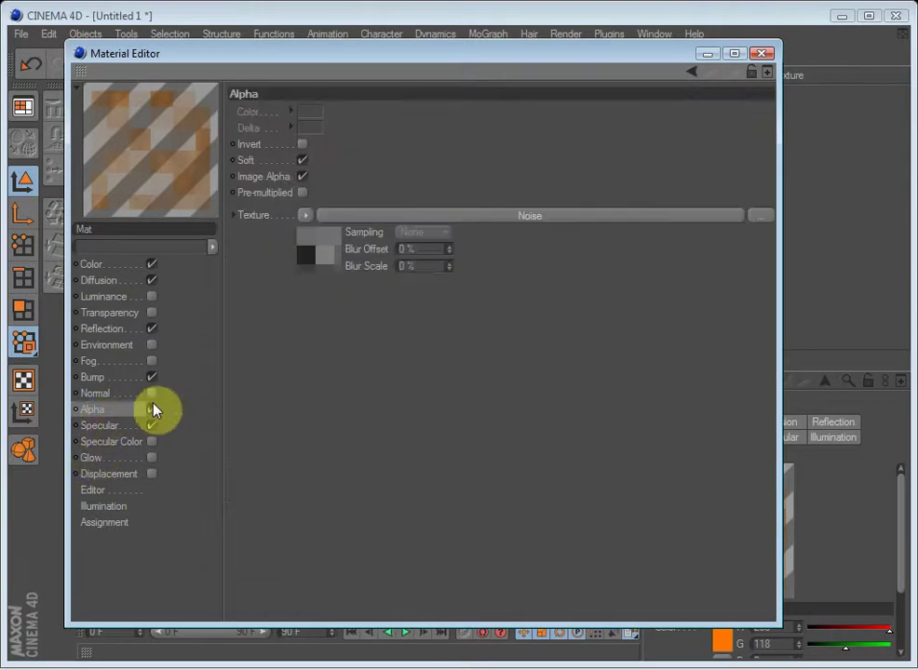
click(152, 409)
right_click(156, 146)
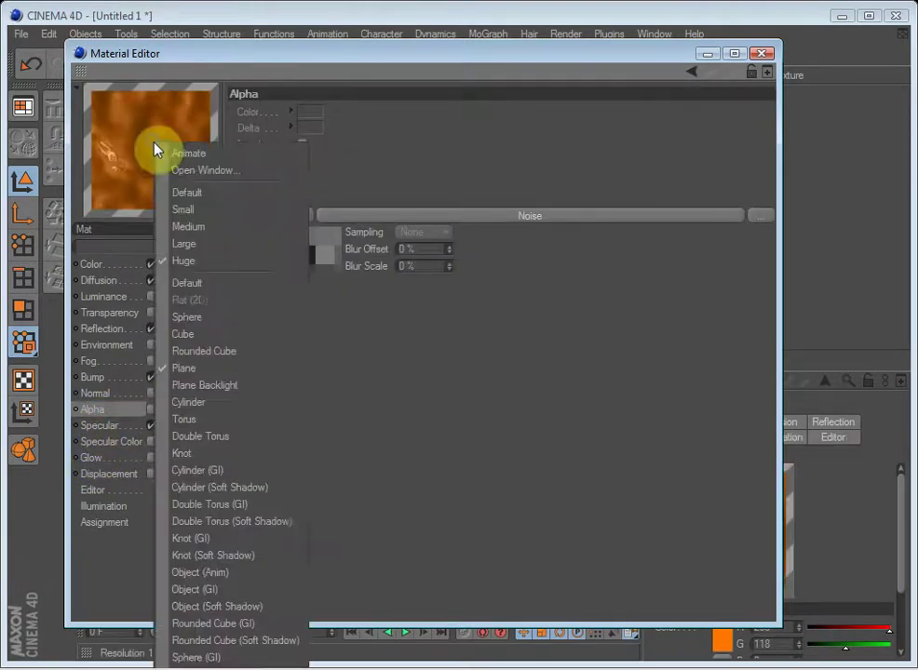
click(196, 333)
right_click(149, 135)
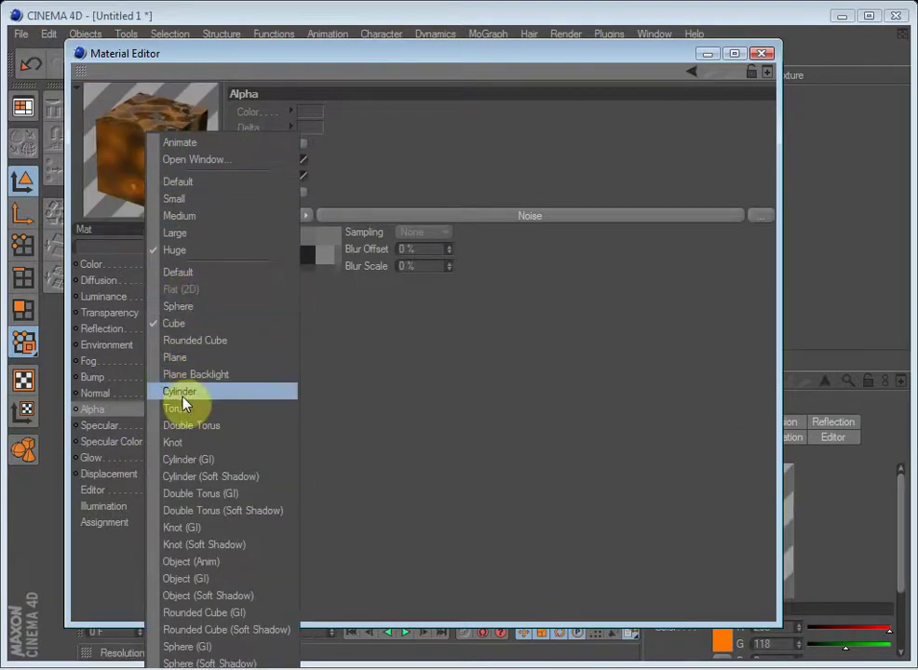
click(182, 307)
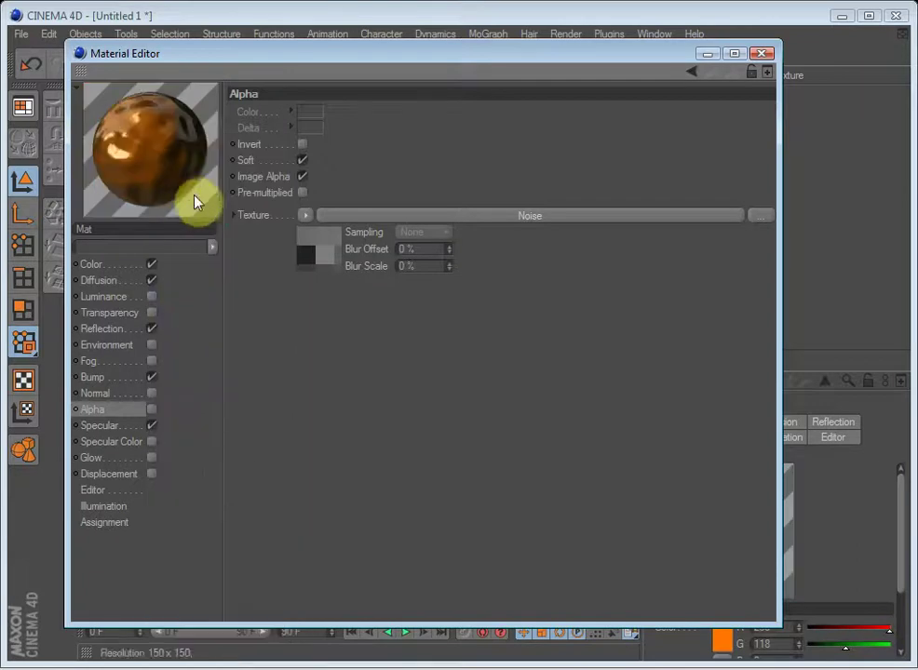
- Open Specular and try wider, taller highlight settings, rotating the preview to inspect them
click(111, 428)
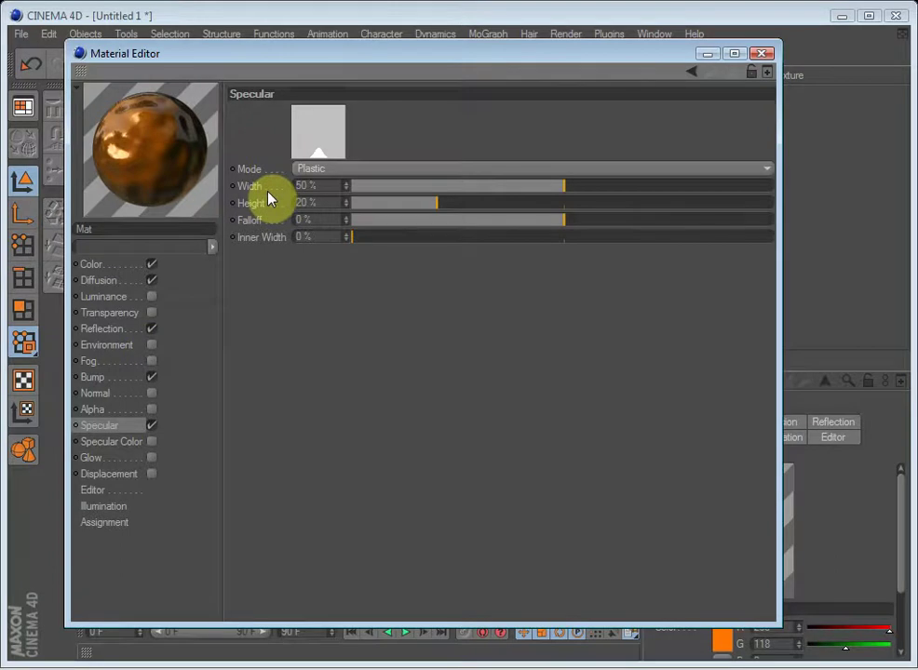
drag(346, 186, 437, 181)
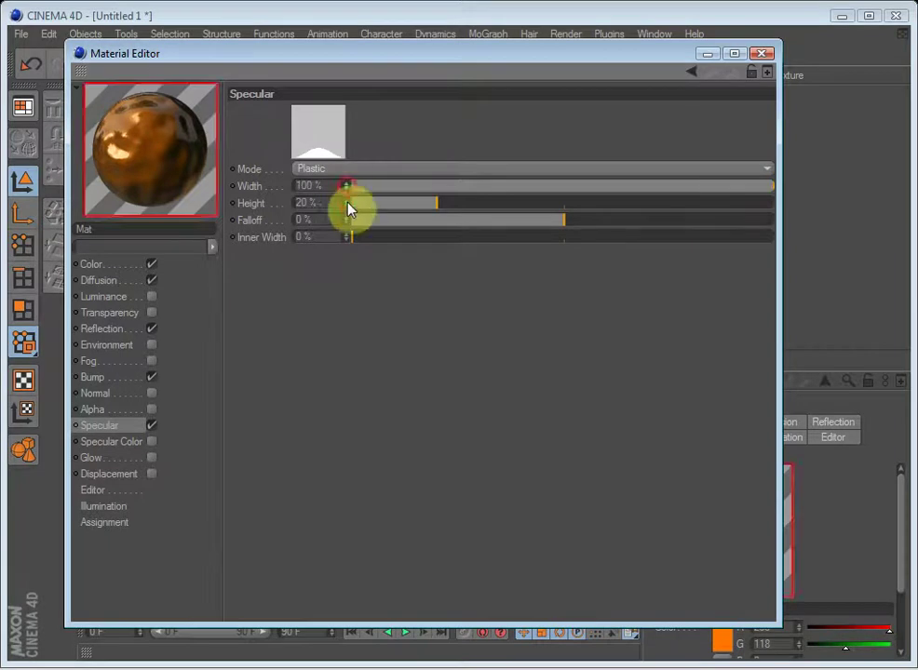
drag(351, 210, 349, 212)
click(121, 99)
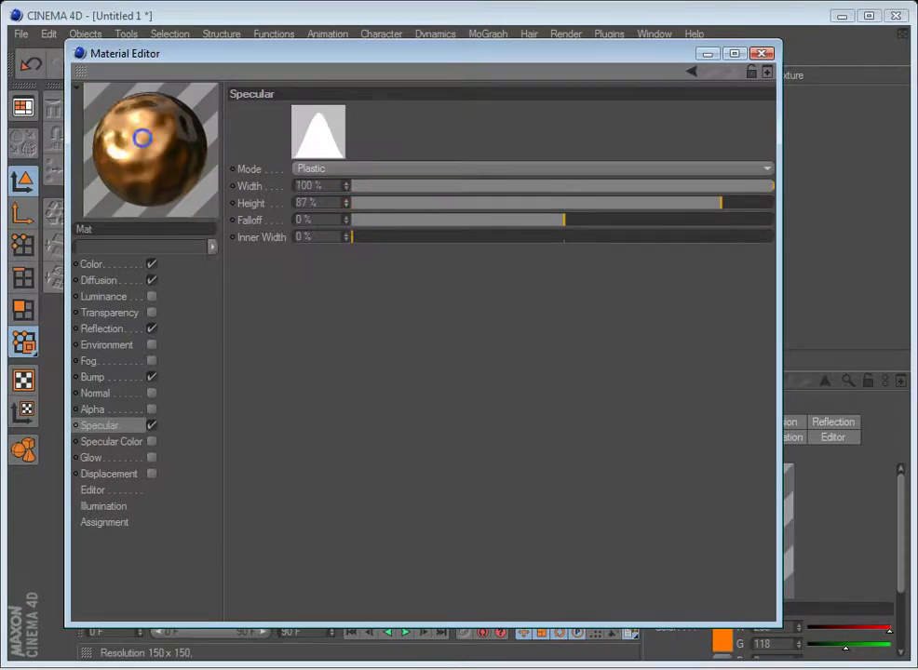
drag(142, 144, 164, 186)
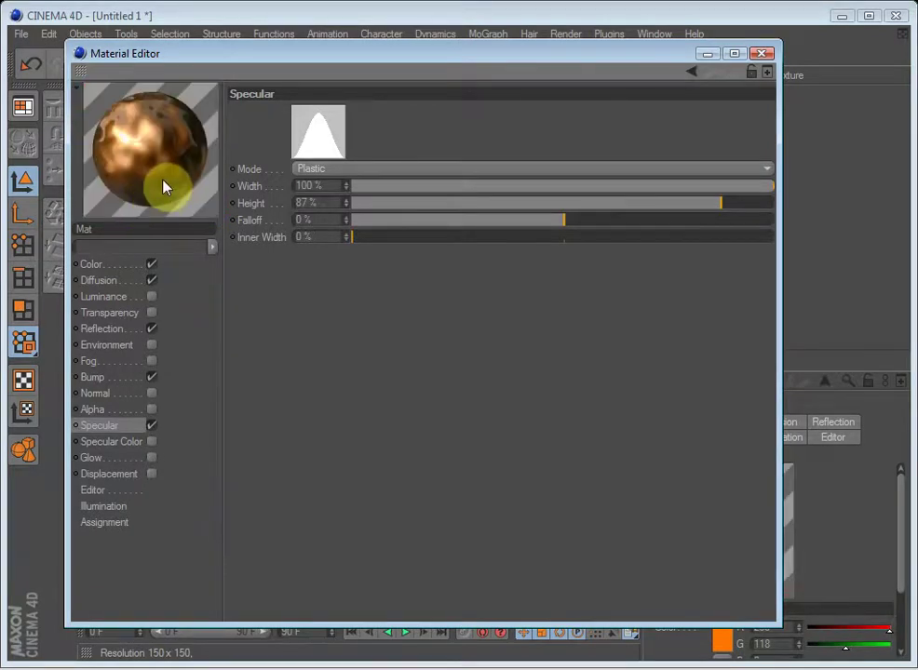
click(344, 186)
drag(345, 185, 346, 192)
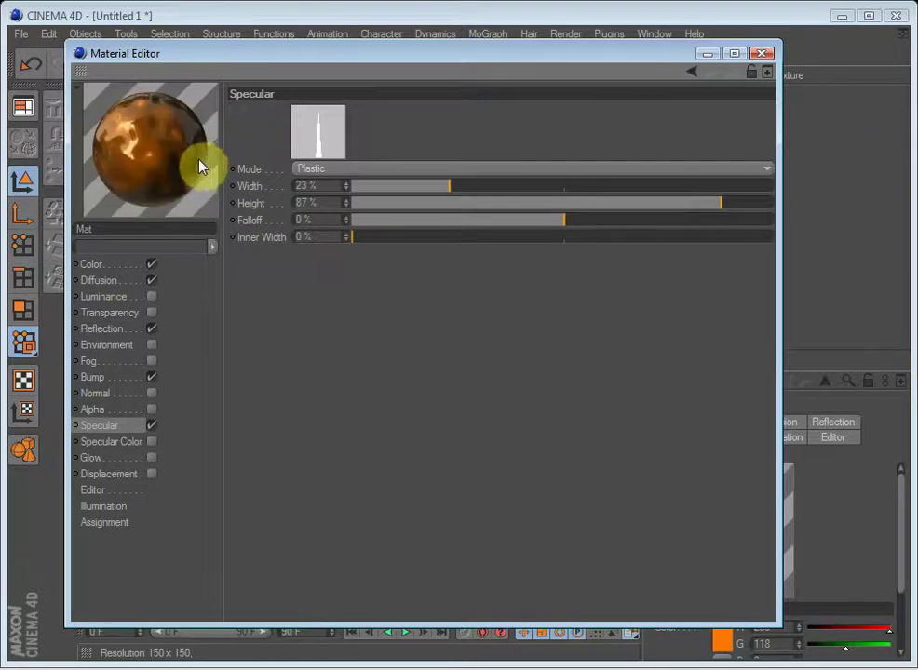
drag(183, 166, 145, 144)
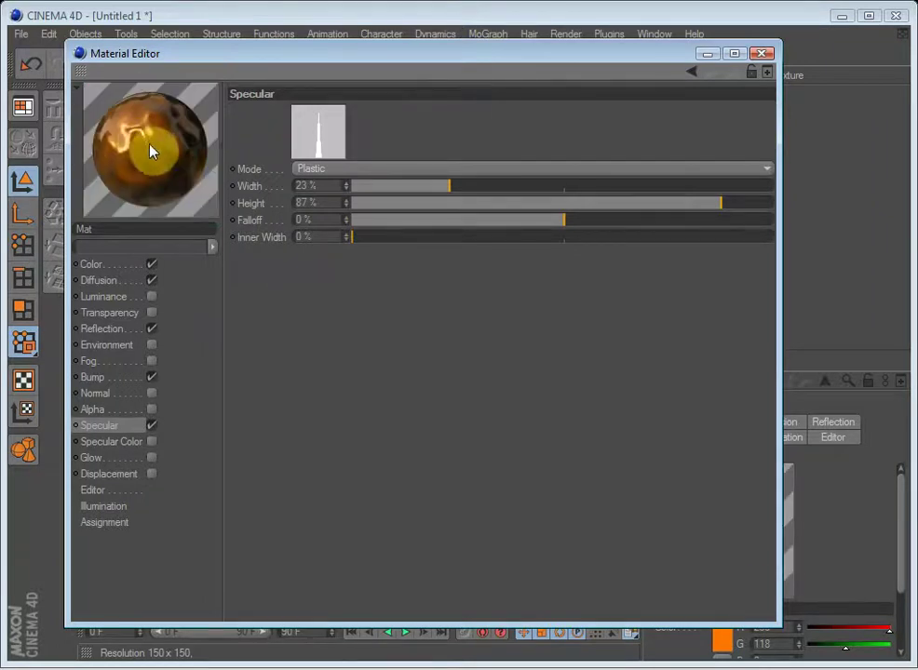
- Turn off Reflection and fine-tune the specular Height and Width to a small, sharp highlight
click(151, 328)
mouse_move(141, 154)
mouse_down()
mouse_move(147, 123)
mouse_move(139, 177)
mouse_up()
mouse_move(335, 199)
mouse_down()
mouse_move(346, 202)
mouse_move(340, 181)
mouse_up()
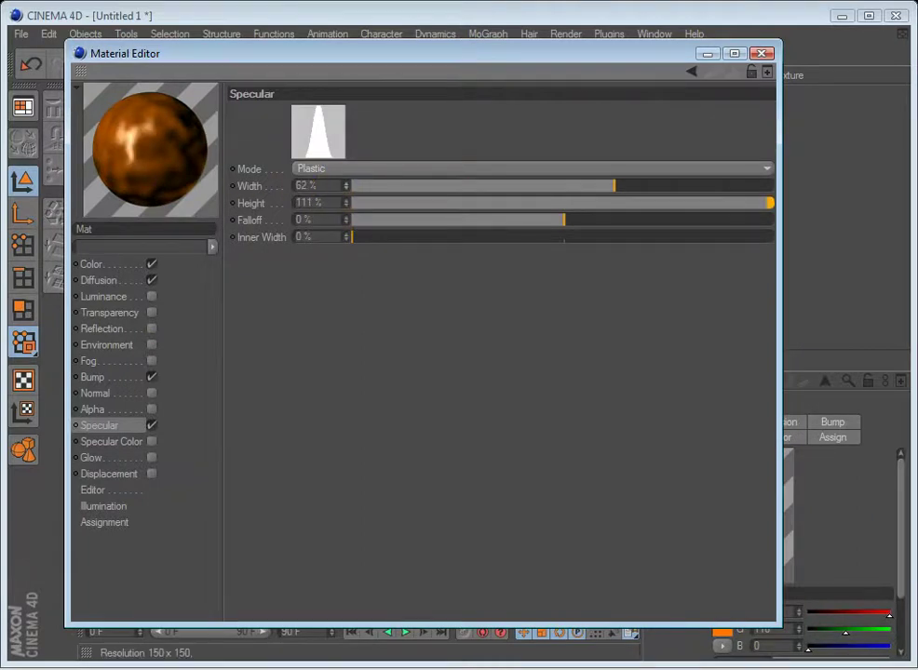
drag(155, 147, 109, 139)
drag(347, 187, 347, 191)
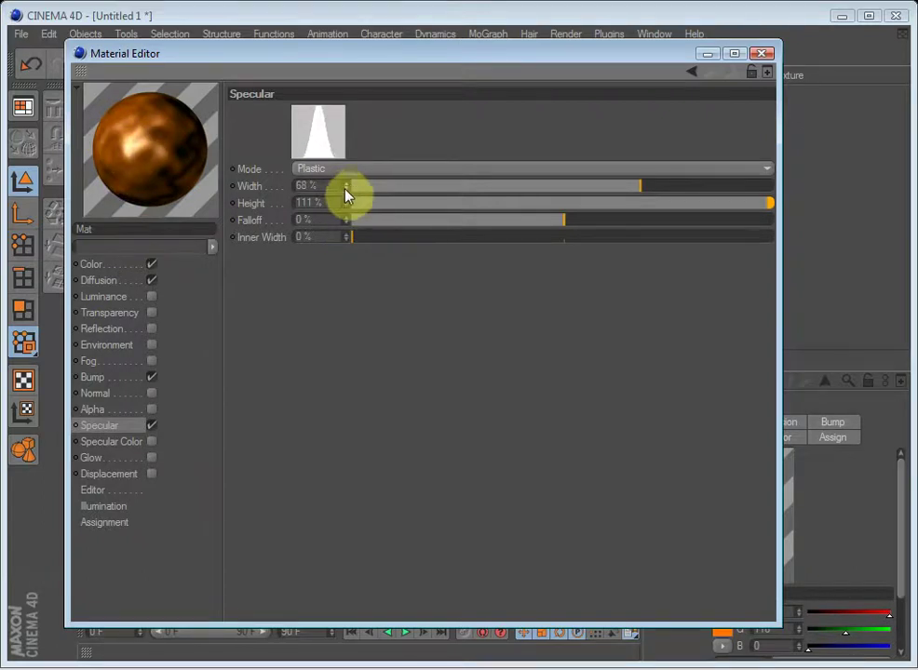
mouse_move(347, 190)
mouse_down()
mouse_move(346, 242)
mouse_move(346, 193)
mouse_up()
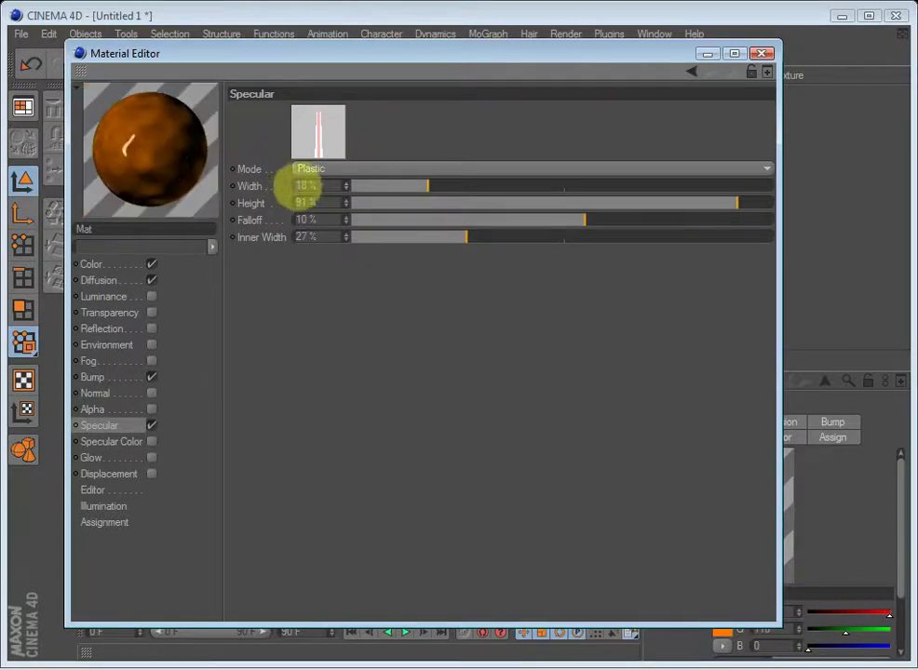
- Re-enable Reflection and turn on Transparency for Mat
click(151, 426)
click(150, 425)
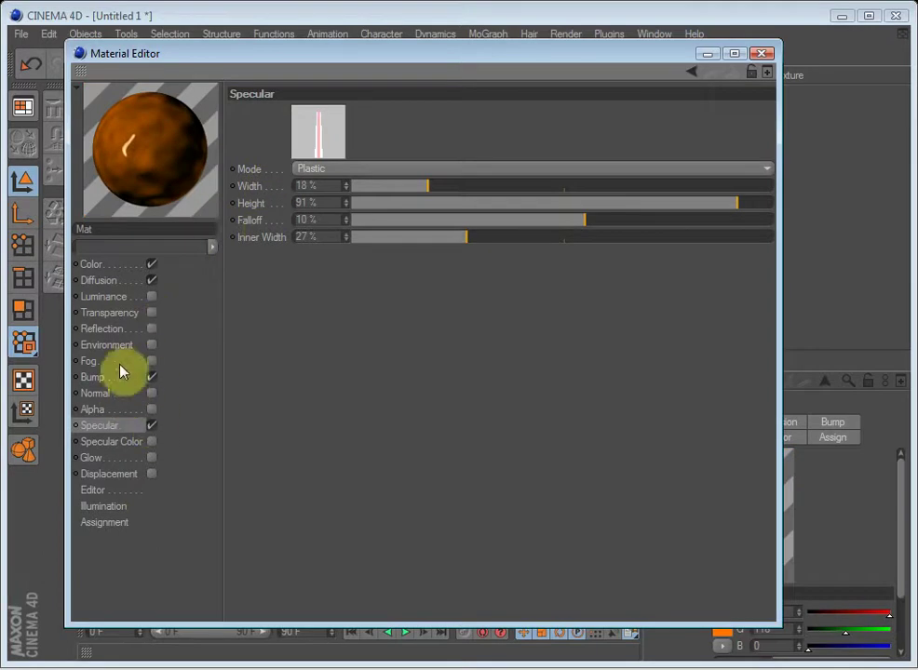
click(152, 314)
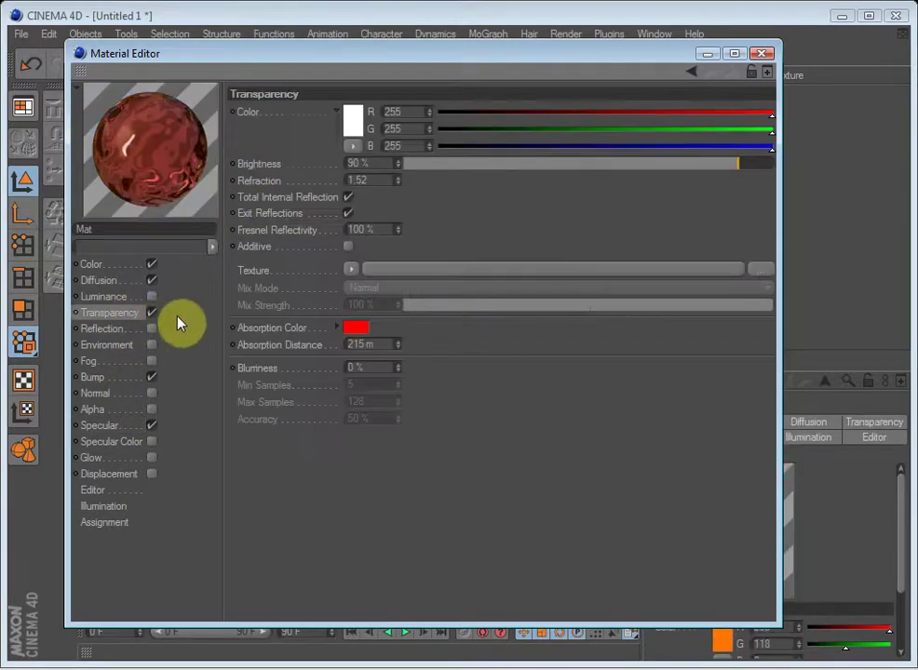
click(151, 313)
click(151, 329)
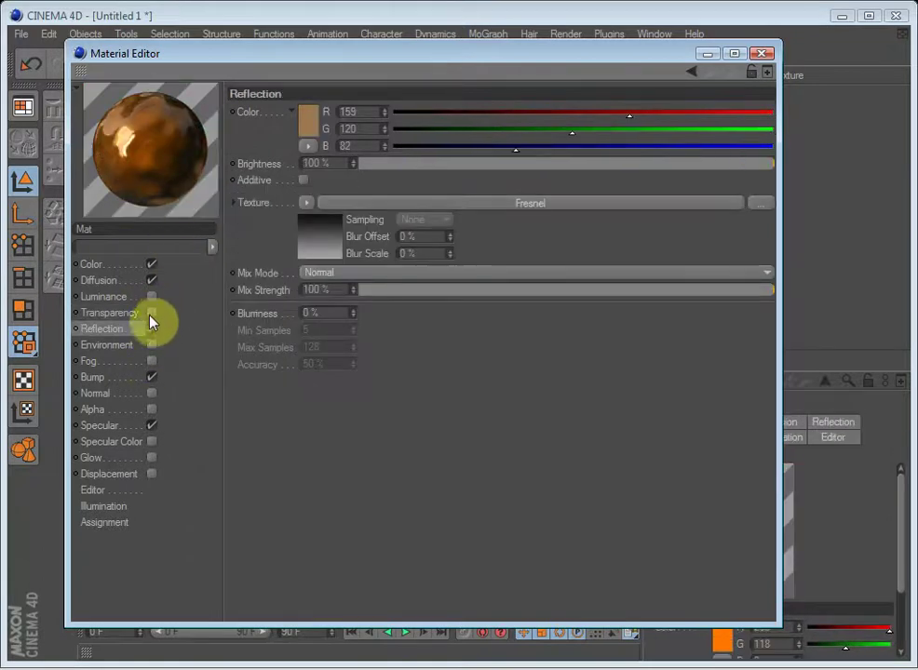
click(124, 313)
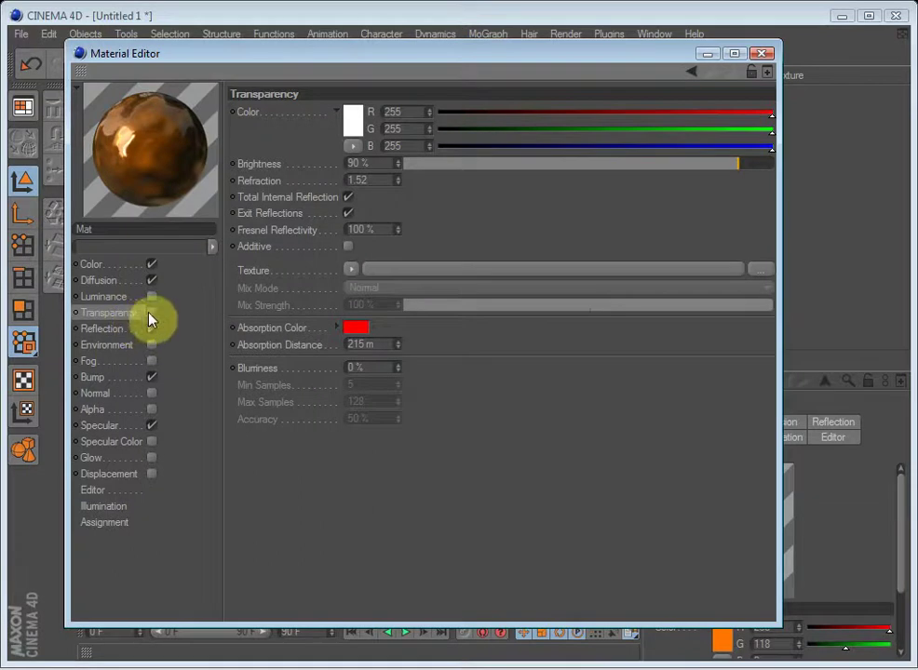
click(152, 313)
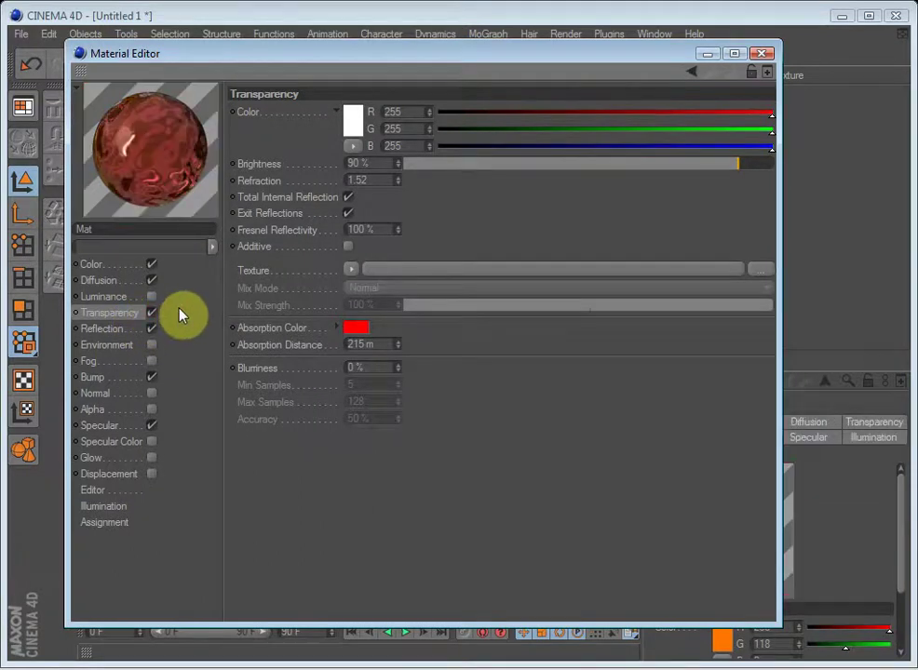
- Set the absorption colour to white and try a brown transparency colour
click(359, 331)
drag(364, 337, 262, 280)
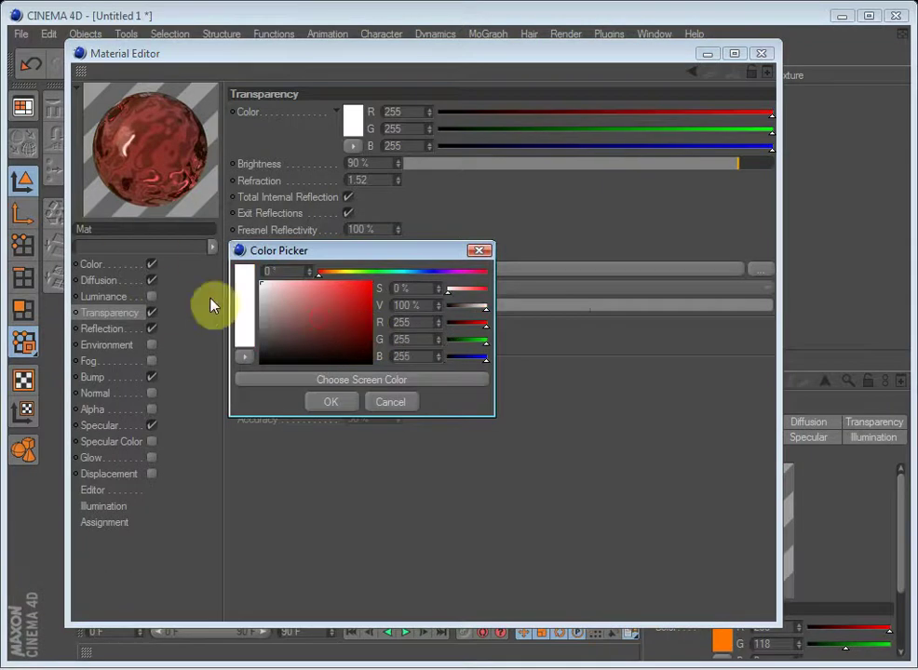
click(332, 401)
click(352, 116)
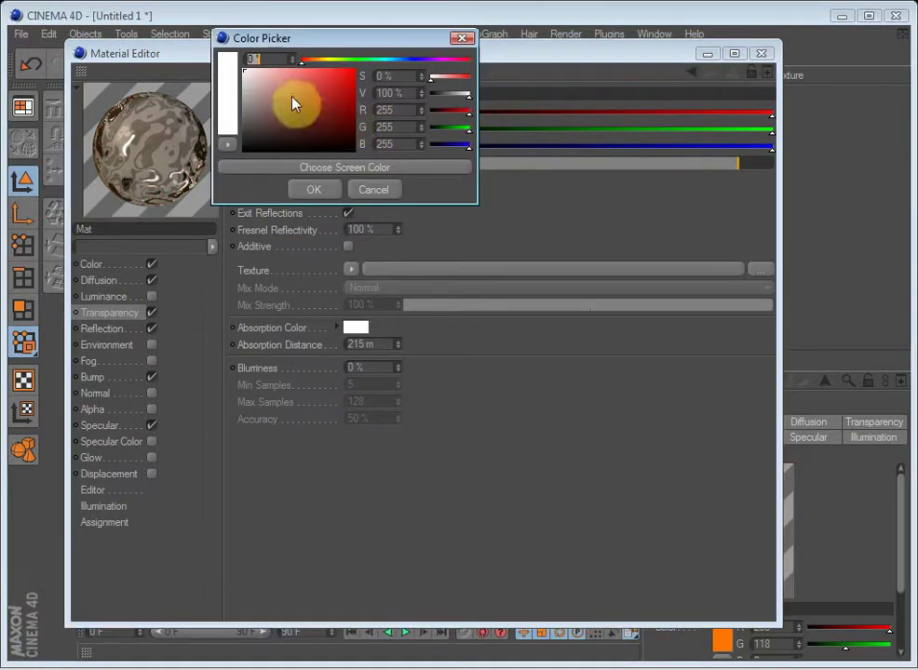
click(321, 78)
click(319, 59)
click(345, 114)
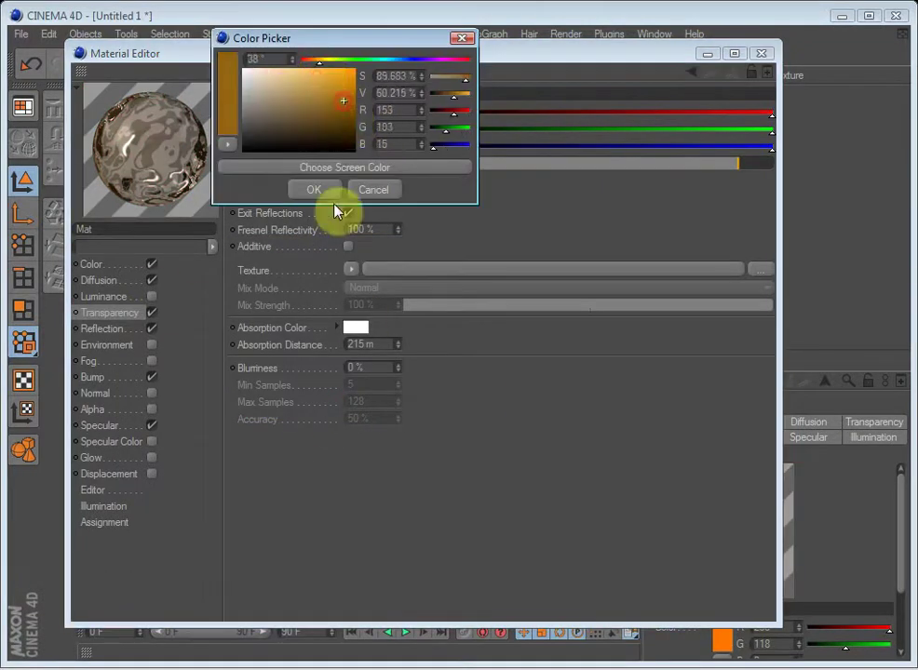
click(314, 189)
- Change the transparency colour to pale orange, R 255, G 179, B 121
click(109, 265)
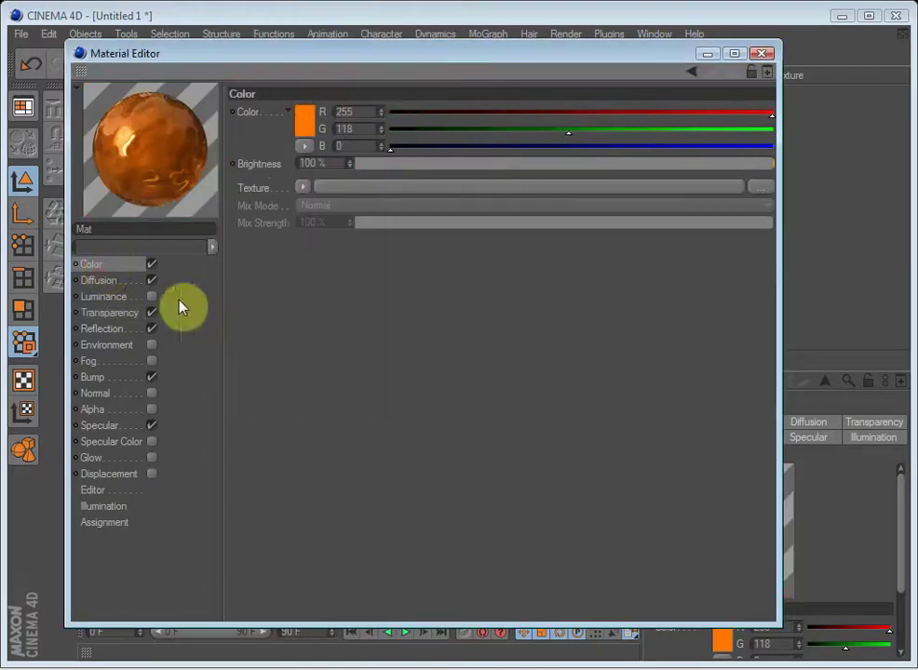
click(109, 280)
click(96, 314)
click(102, 264)
click(112, 313)
click(354, 118)
drag(357, 121, 317, 84)
click(326, 76)
click(323, 206)
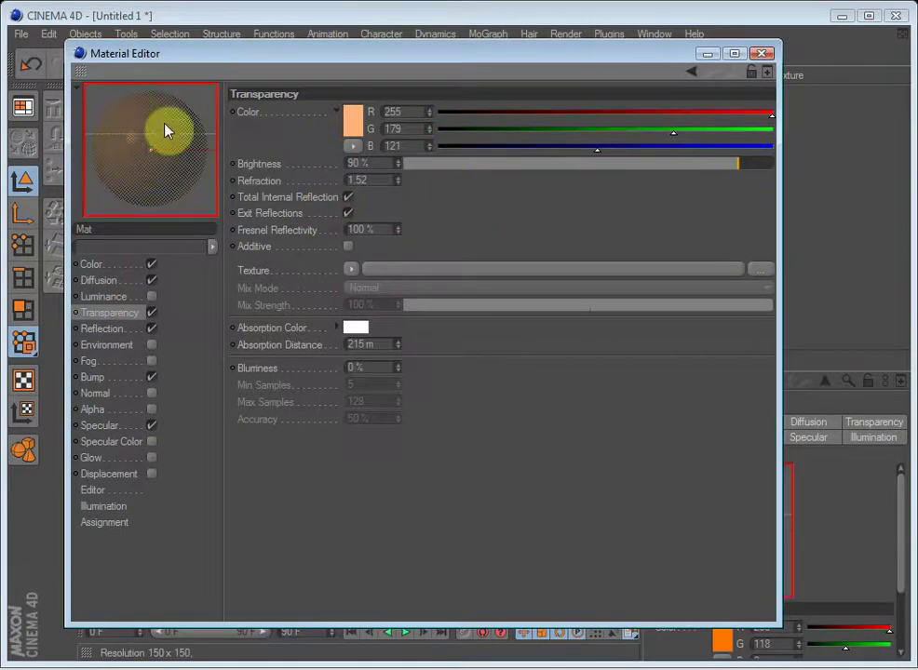
- Enable Specular Color and tint it pale peach at 255/234/208
click(101, 427)
click(108, 443)
click(150, 441)
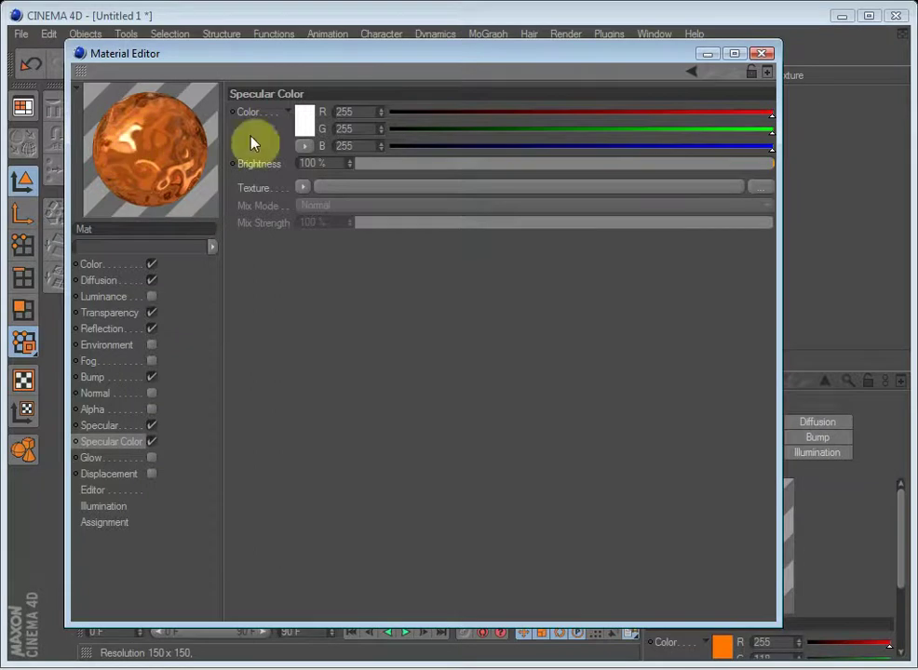
click(307, 121)
click(279, 62)
drag(243, 73, 221, 69)
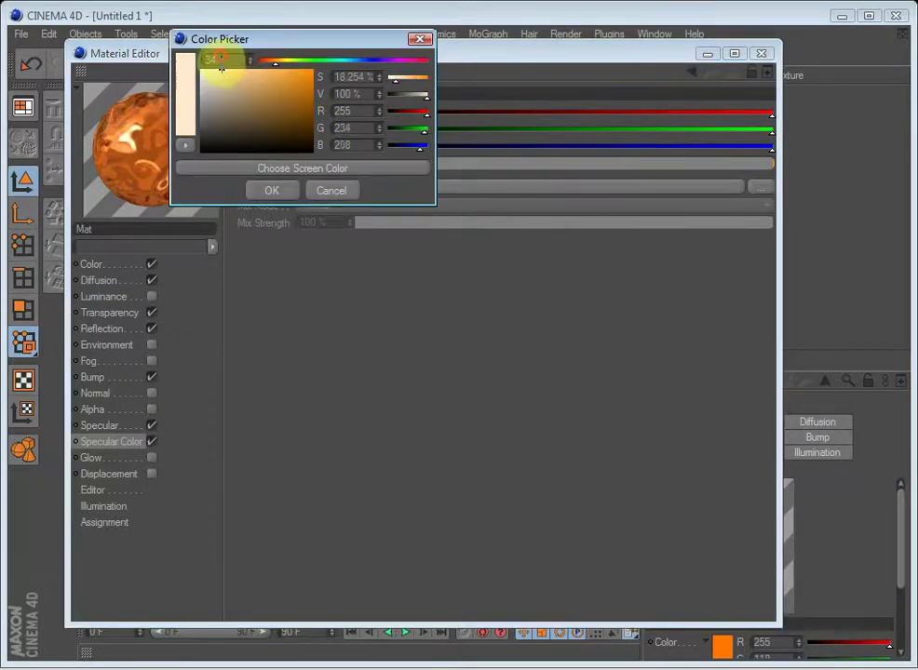
click(270, 196)
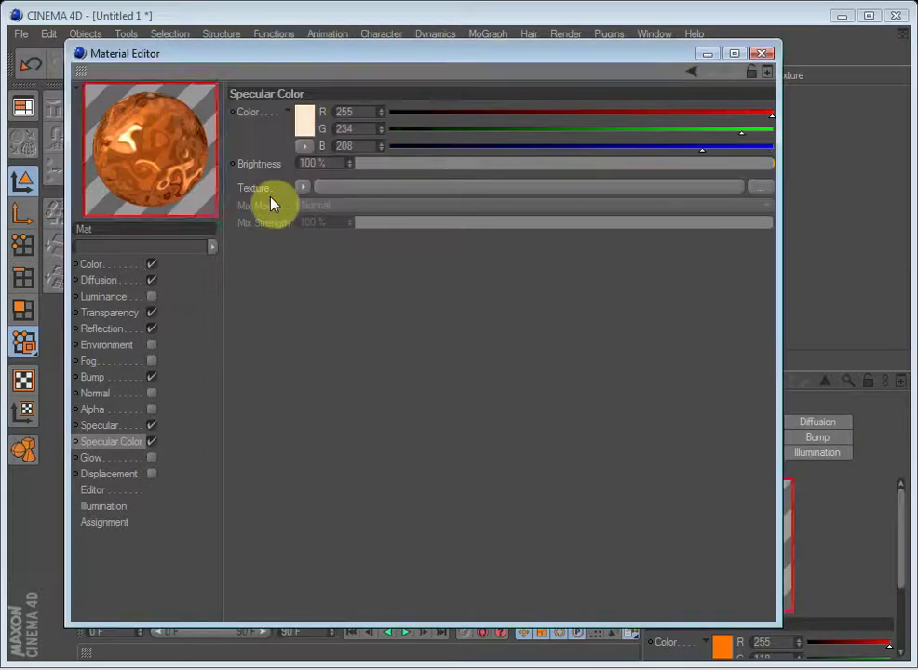
click(110, 459)
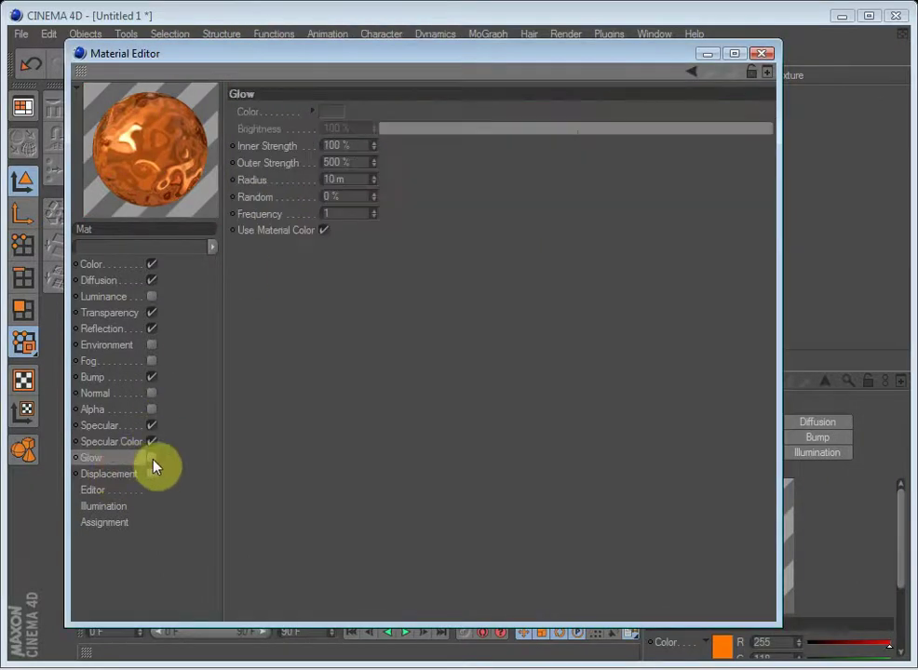
- Enable Glow, try a green glow colour, then revert to Use Material Color
click(152, 458)
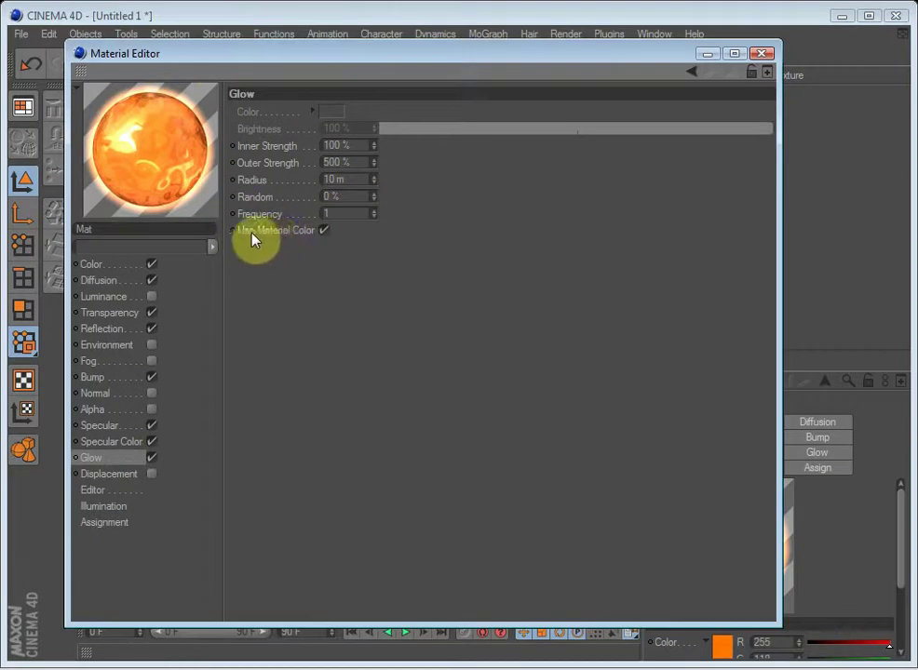
click(324, 231)
click(330, 113)
click(324, 54)
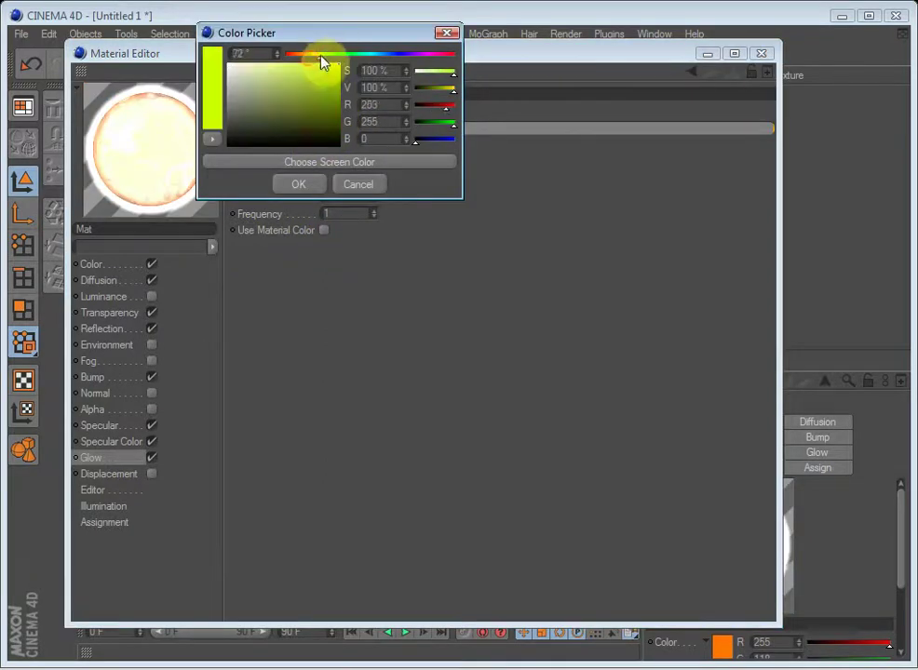
click(341, 53)
click(299, 184)
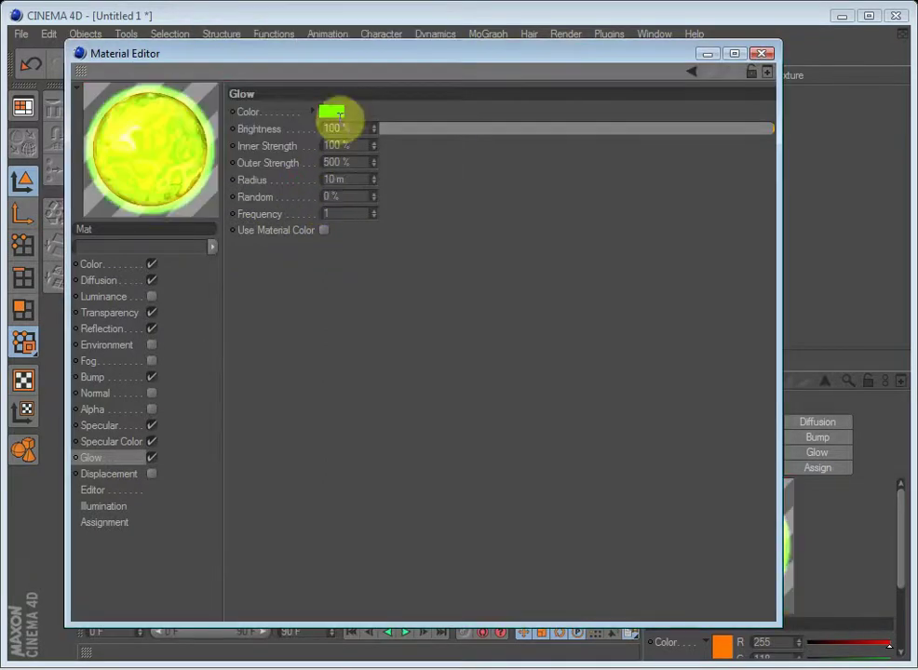
click(324, 232)
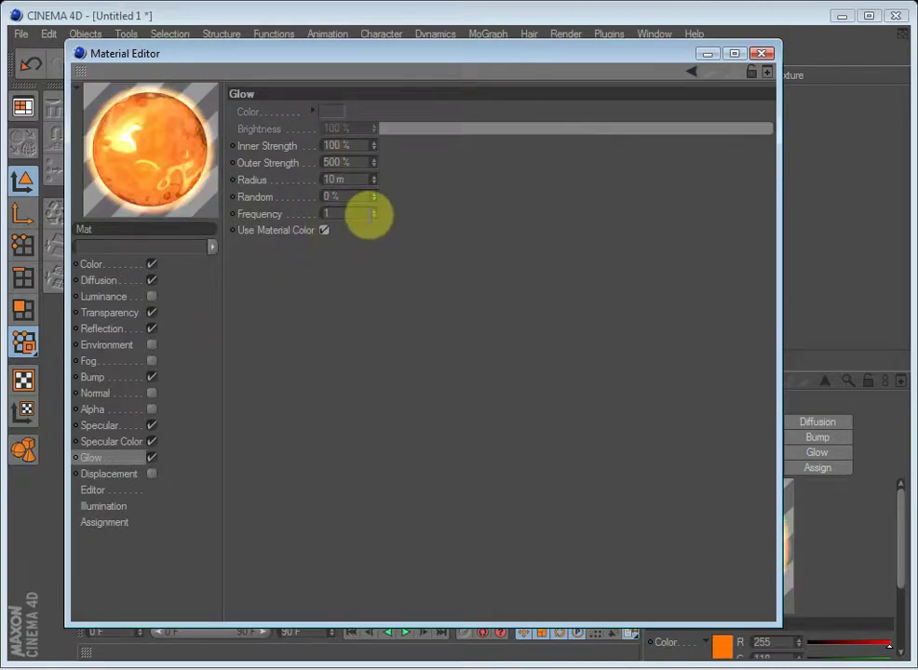
- Set glow radius 55 m, inner strength 9%, outer 285%, then disable Glow
drag(375, 182, 375, 150)
drag(375, 164, 365, 156)
click(152, 458)
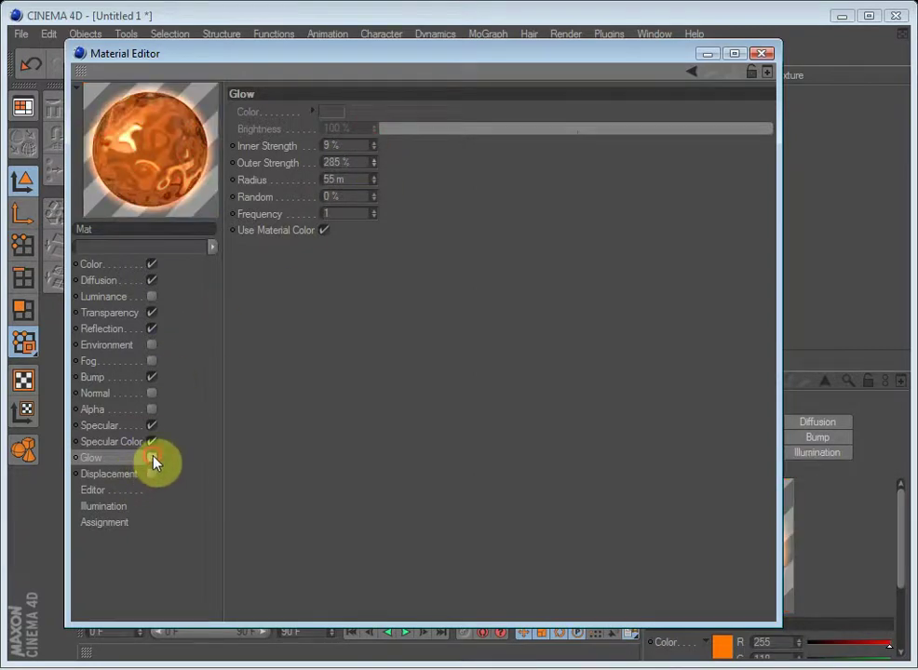
- Enable the Displacement channel on Mat and glance at the Bump settings
click(114, 475)
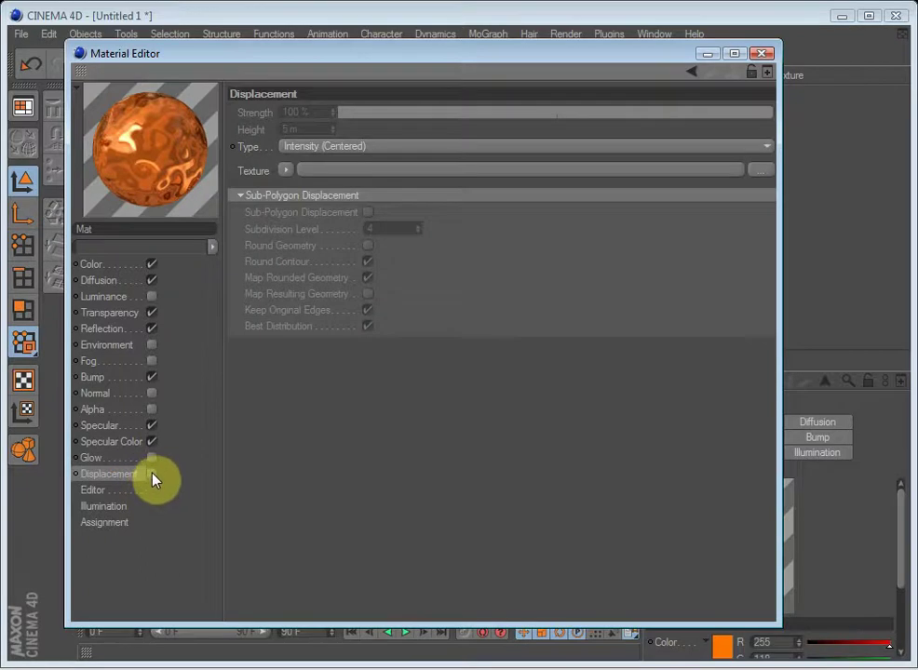
click(151, 473)
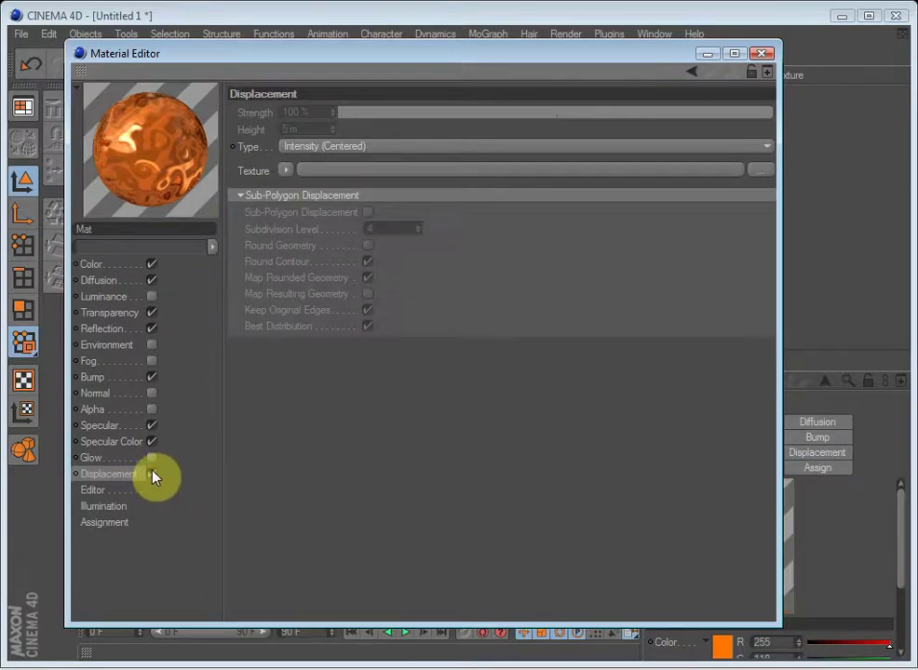
click(111, 382)
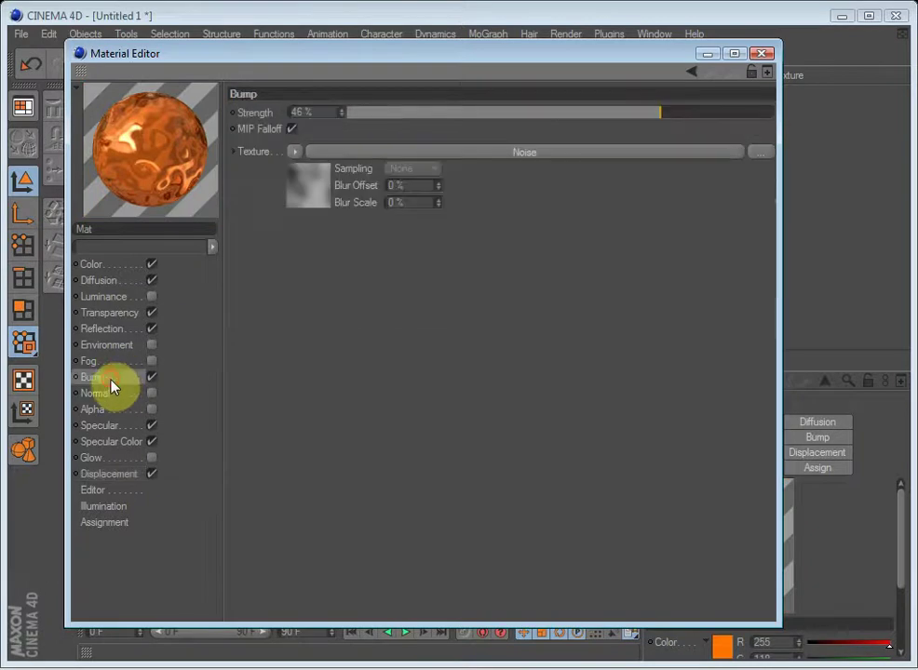
click(119, 475)
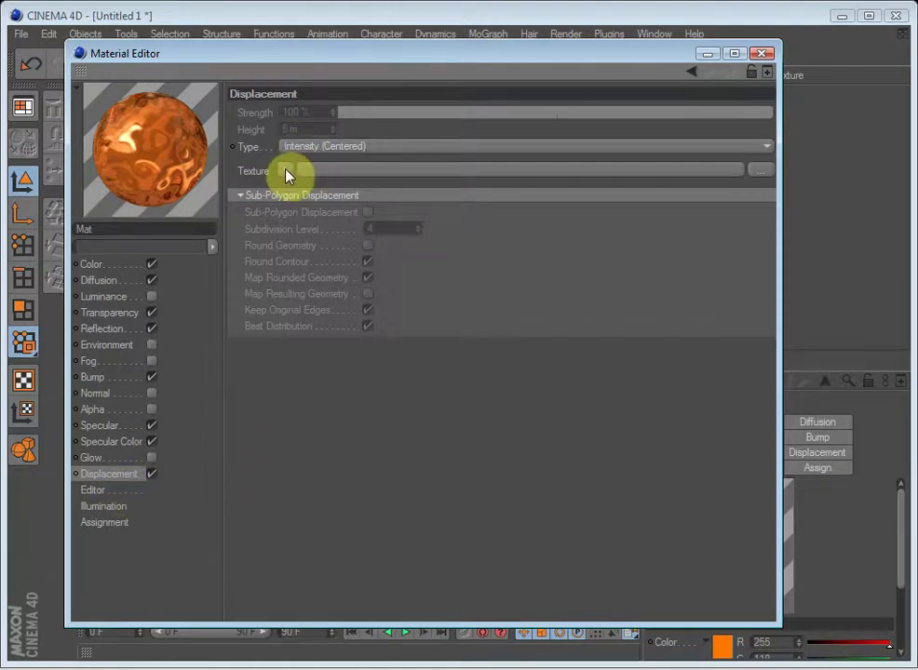
- Switch the material preview to a plane and tilt it toward the view
right_click(149, 140)
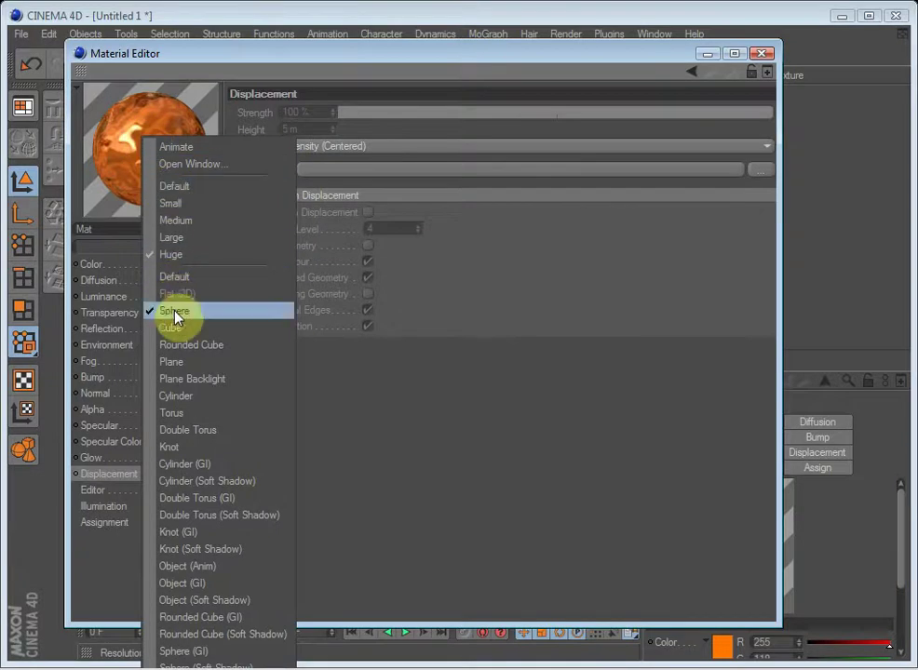
click(181, 362)
drag(181, 169, 209, 170)
drag(138, 132, 131, 107)
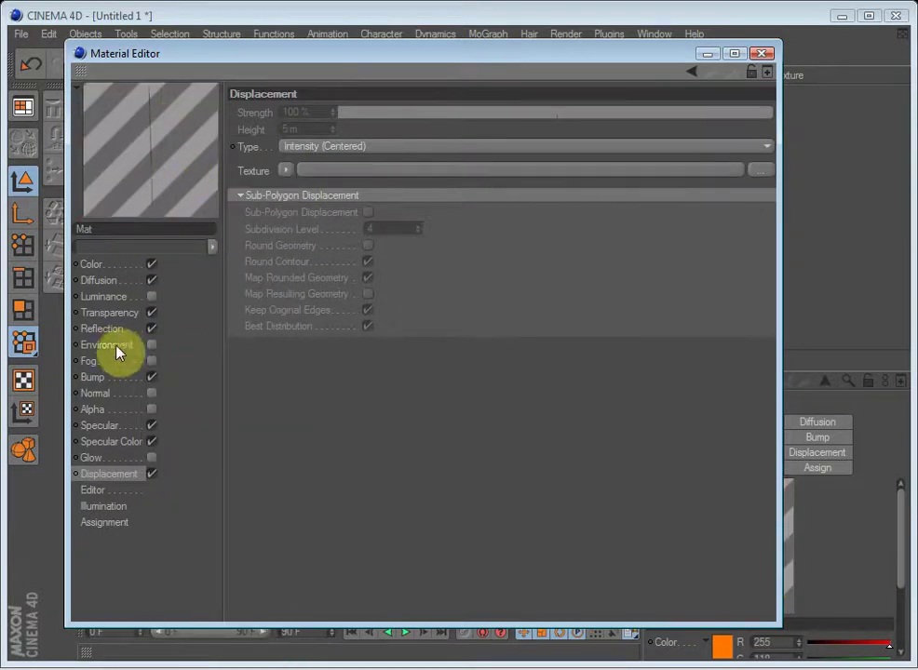
drag(137, 204, 205, 210)
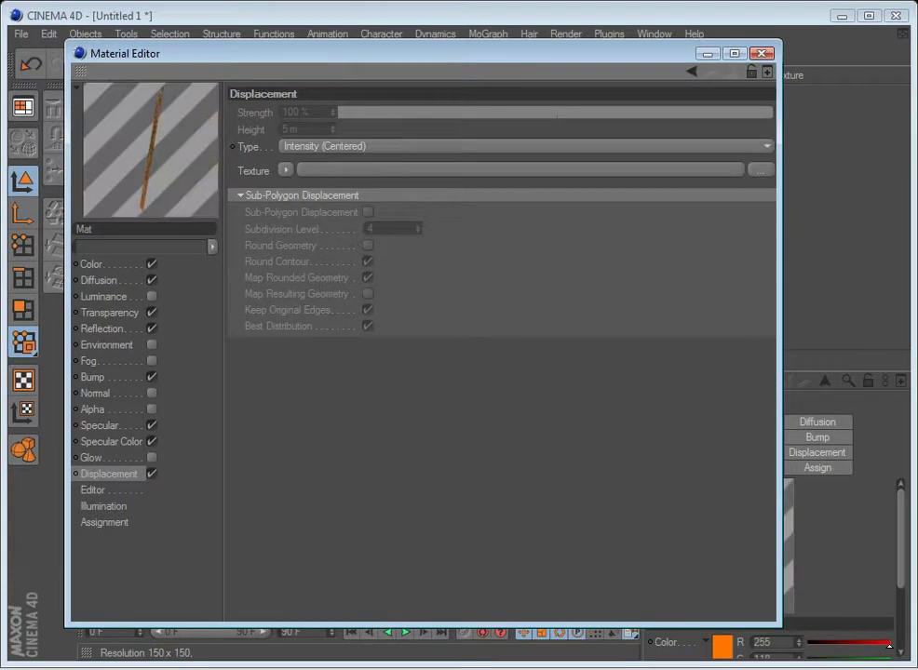
mouse_move(181, 113)
mouse_down()
mouse_move(189, 135)
mouse_move(172, 109)
mouse_up()
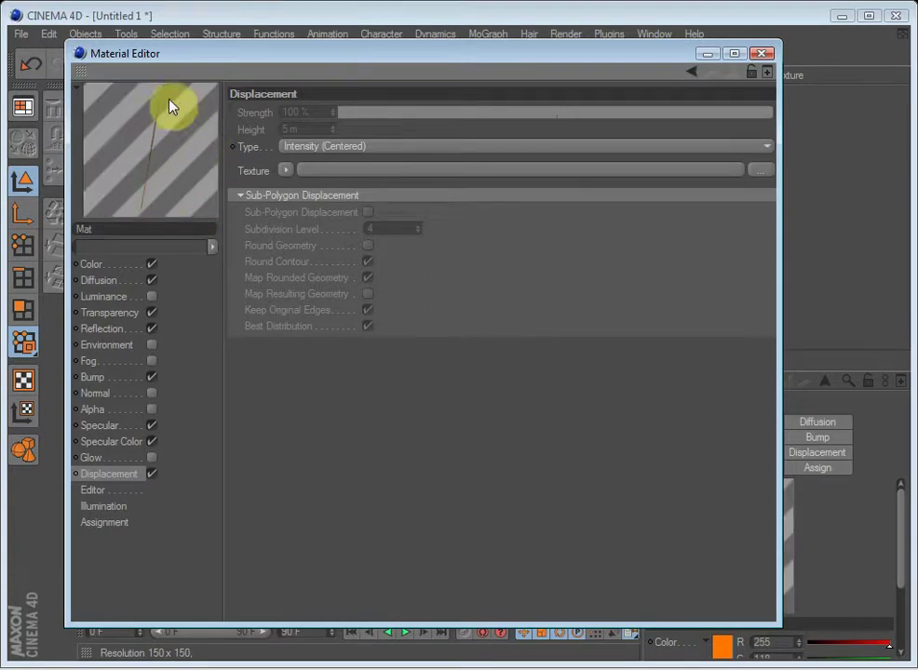
mouse_move(156, 176)
mouse_down()
mouse_move(158, 163)
mouse_move(150, 199)
mouse_move(150, 150)
mouse_move(144, 167)
mouse_up()
- Use a Displaced Turbulence Noise shader as the displacement texture at 208 % global scale
click(285, 171)
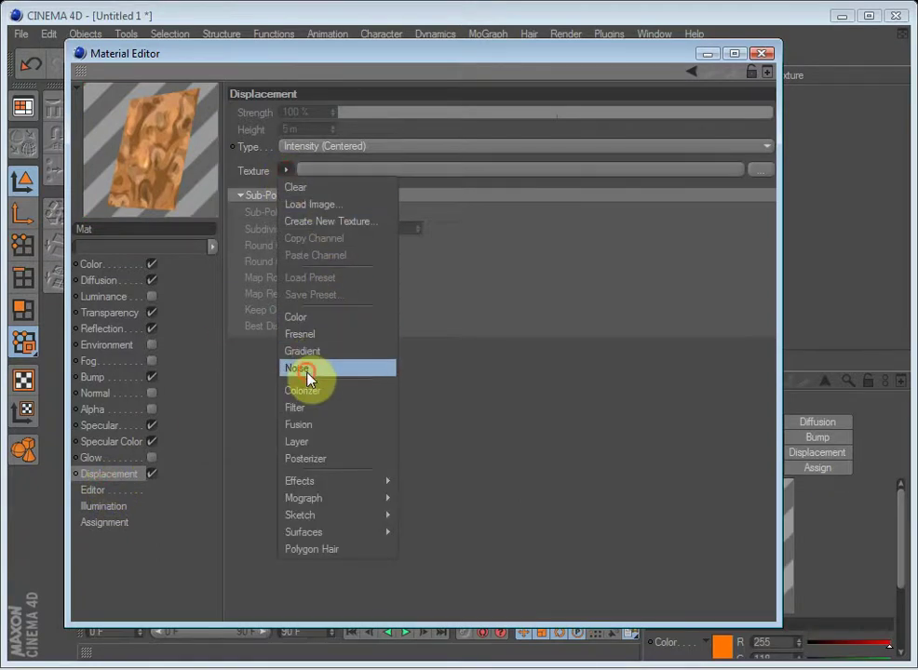
click(363, 368)
click(298, 196)
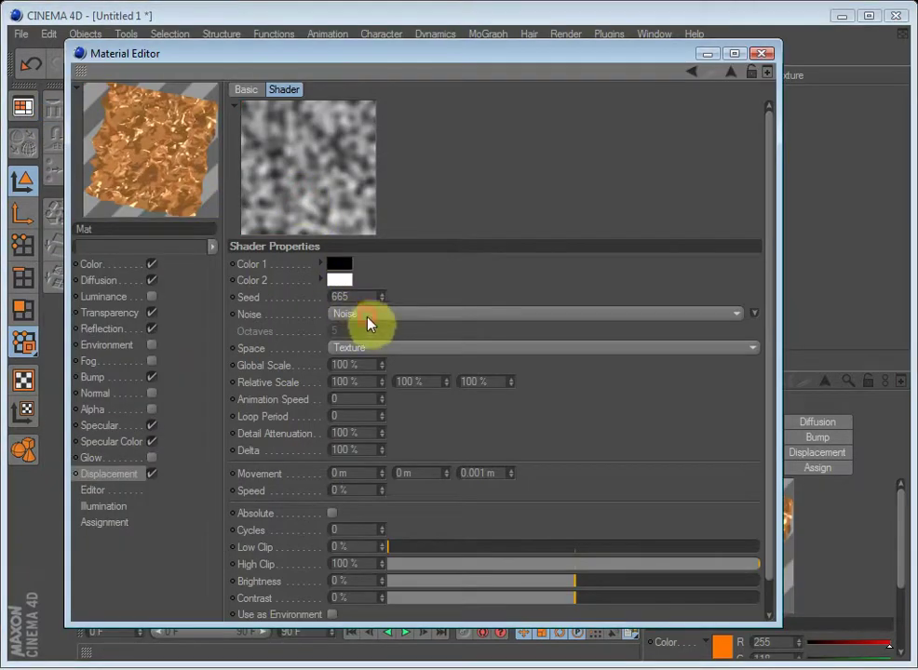
click(369, 315)
click(382, 360)
key(Down)
key(Down)
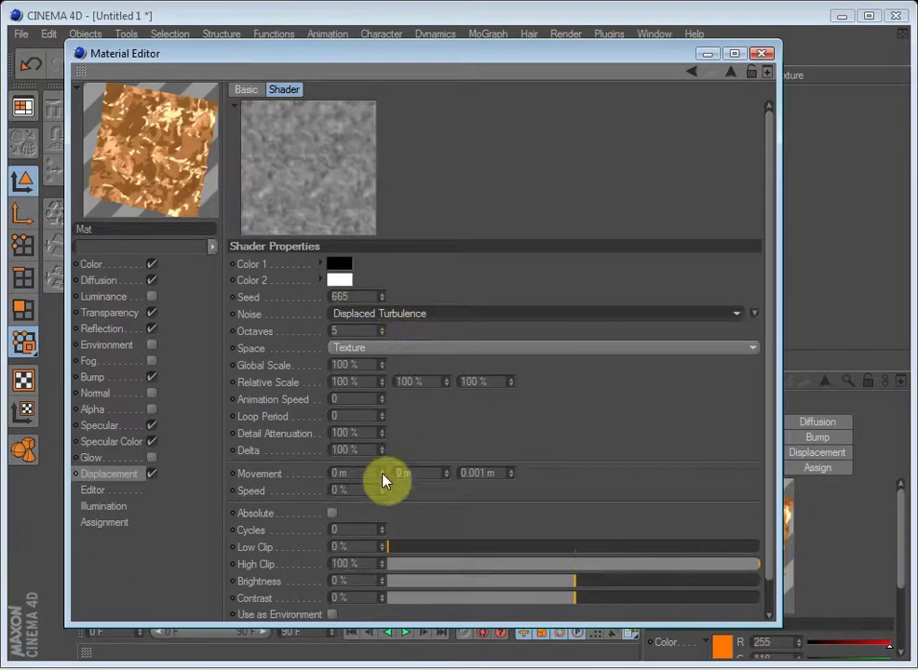
drag(380, 365, 379, 370)
- Set the displacement height to 26 m, then raise it to 81 m
click(109, 477)
double_click(307, 130)
text(26)
key(Return)
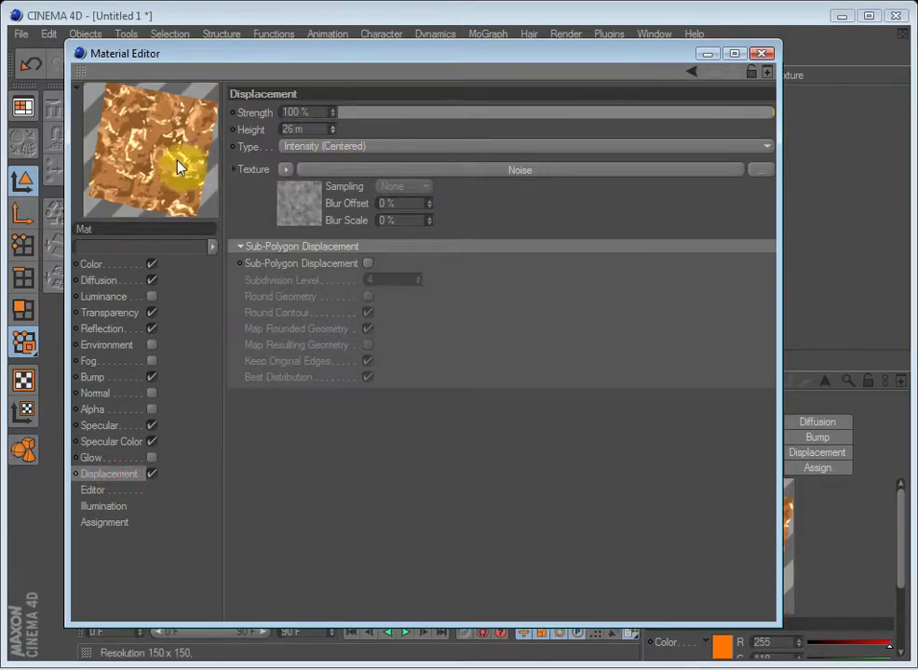
drag(181, 164, 139, 140)
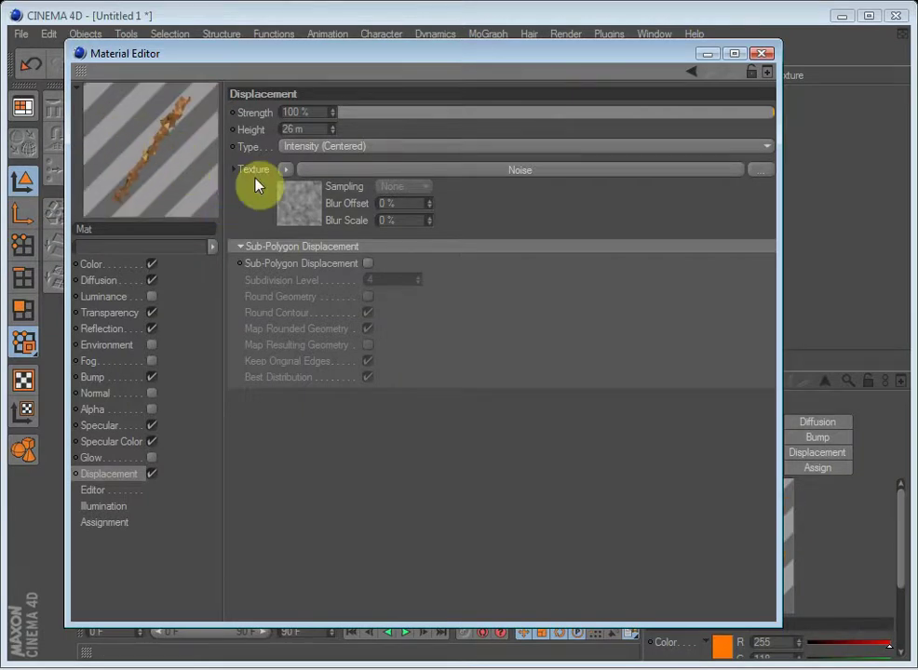
drag(332, 128, 334, 124)
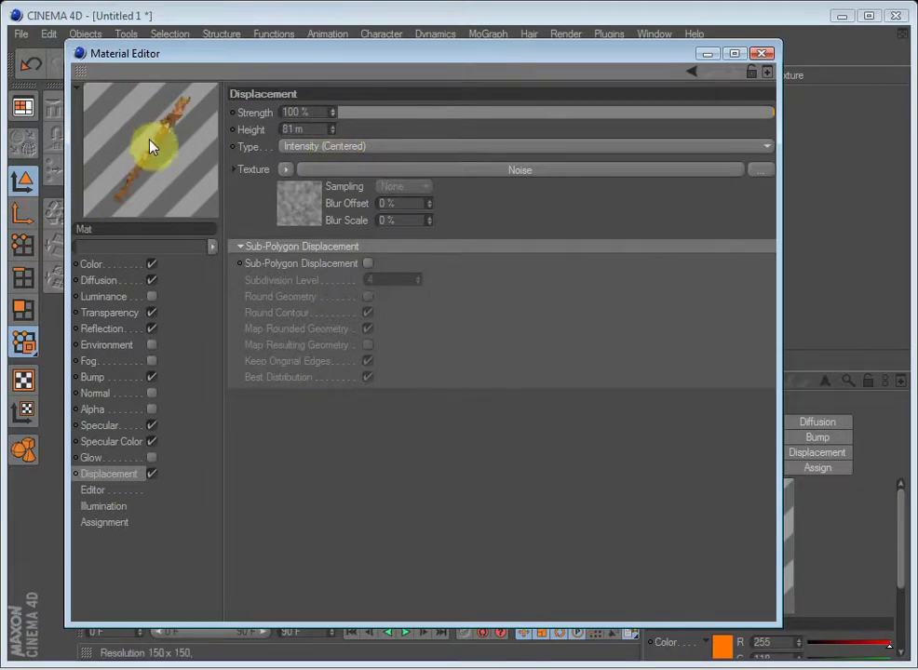
- Enable Sub-Polygon Displacement, then switch the Displacement channel off
click(152, 475)
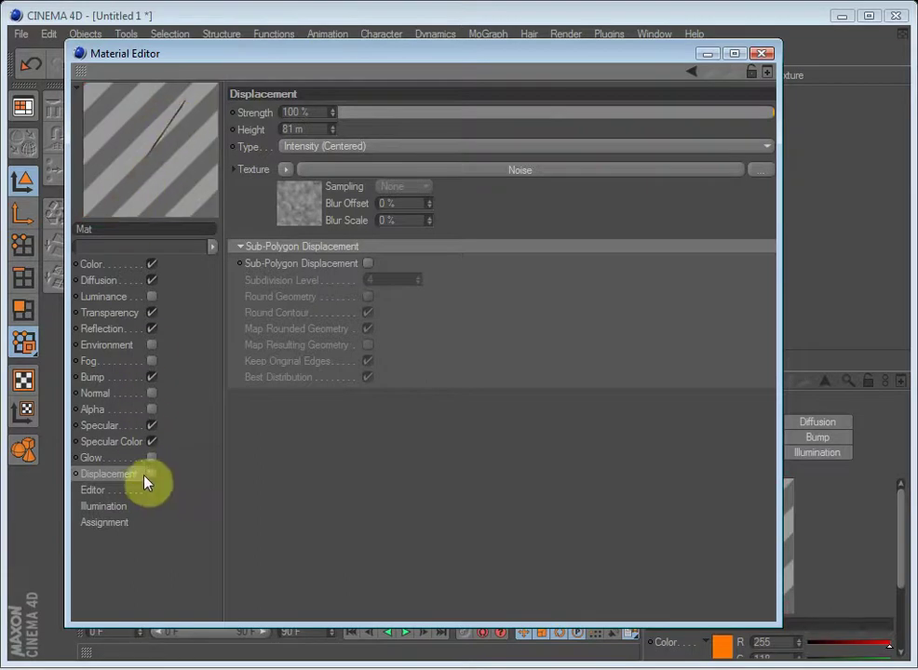
click(151, 475)
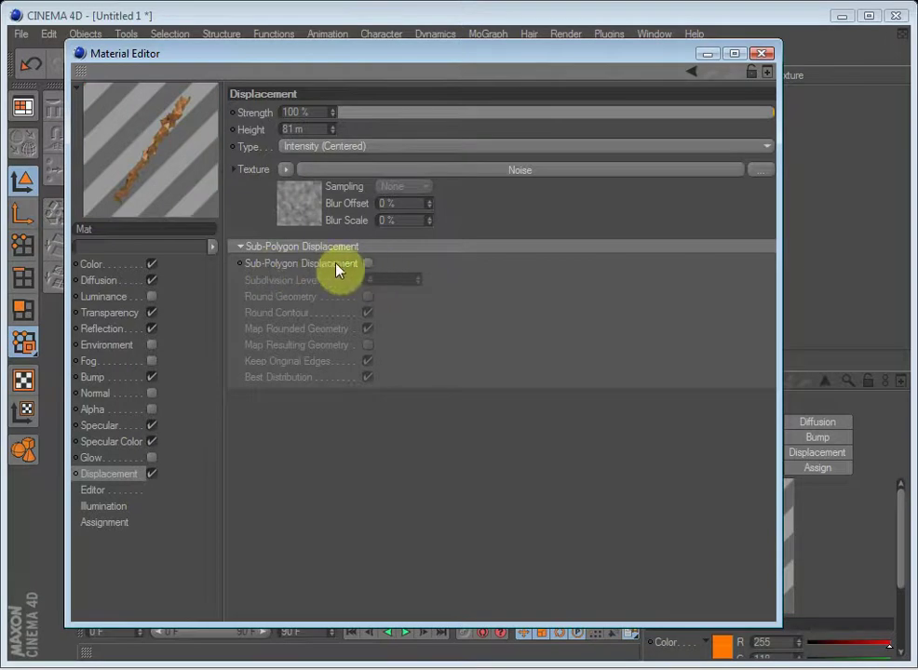
click(368, 264)
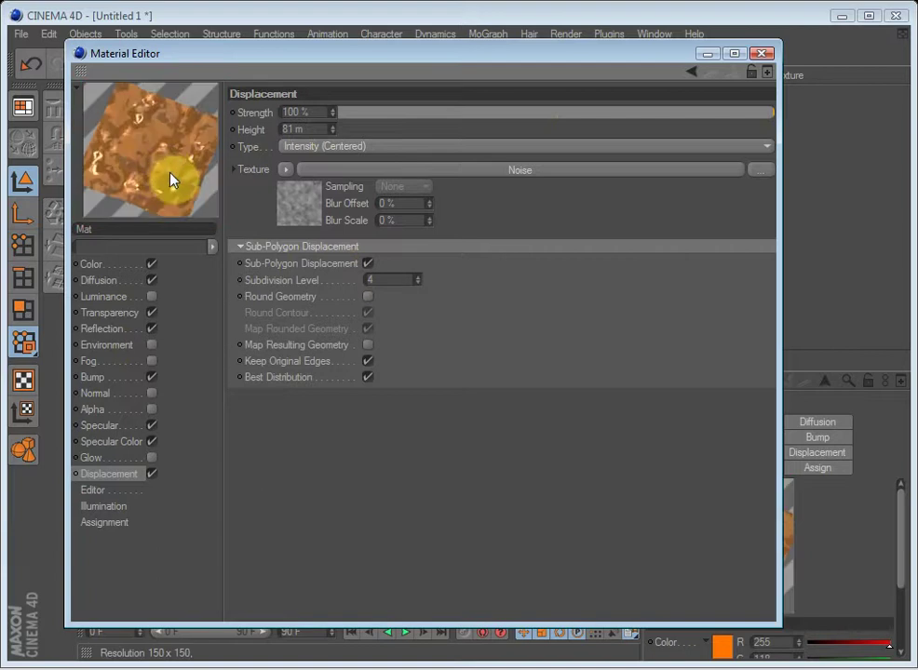
click(150, 475)
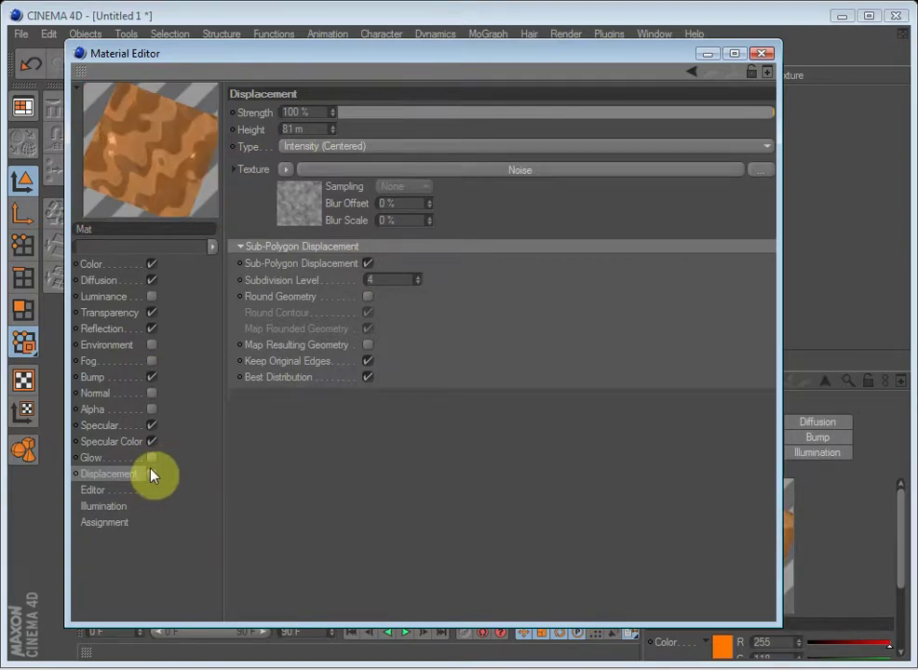
- Review Mat's reflection, transparency, assignment, editor, diffusion and colour pages
click(112, 328)
click(115, 313)
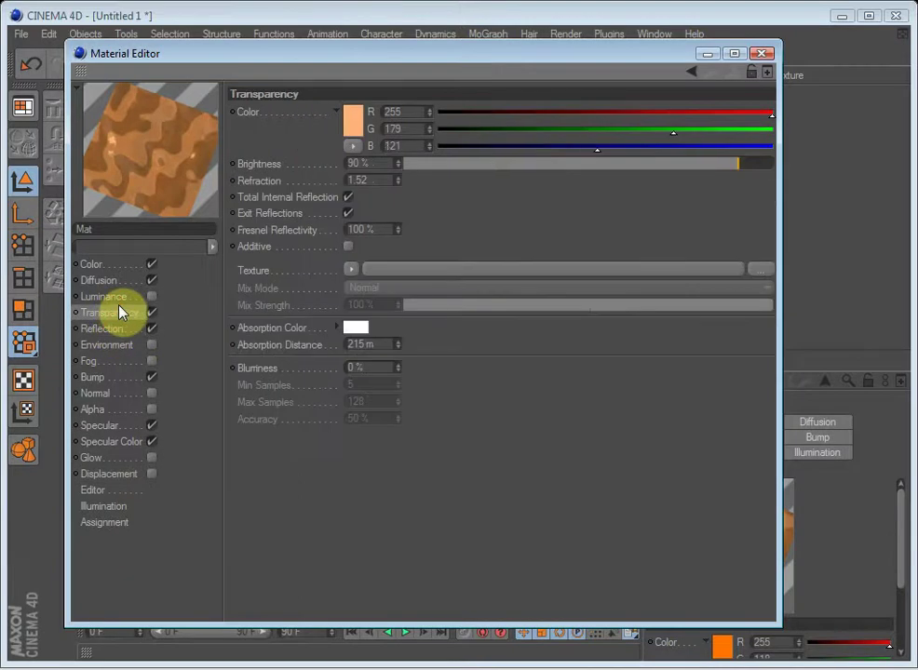
click(110, 522)
click(110, 491)
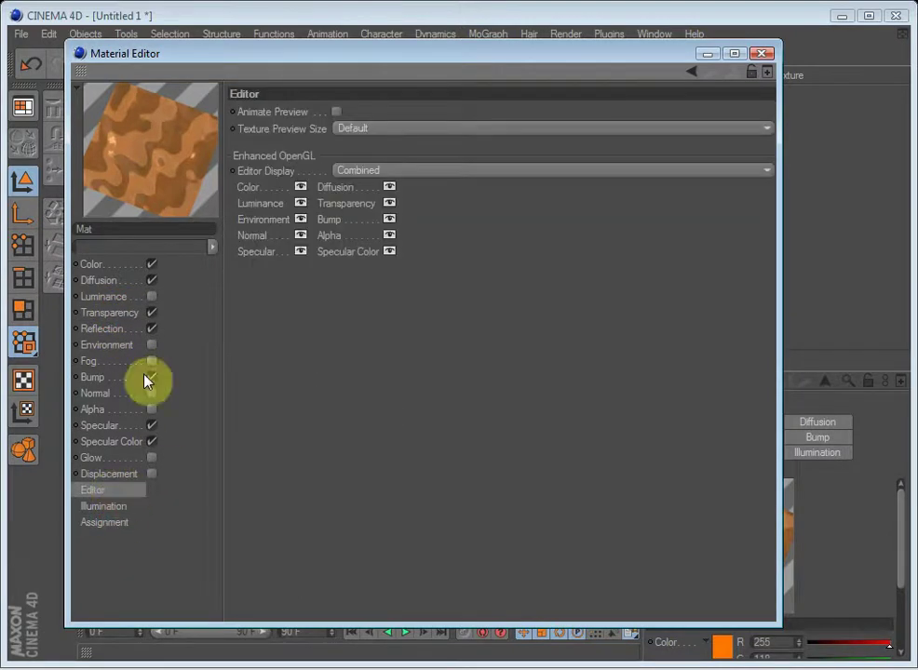
click(114, 266)
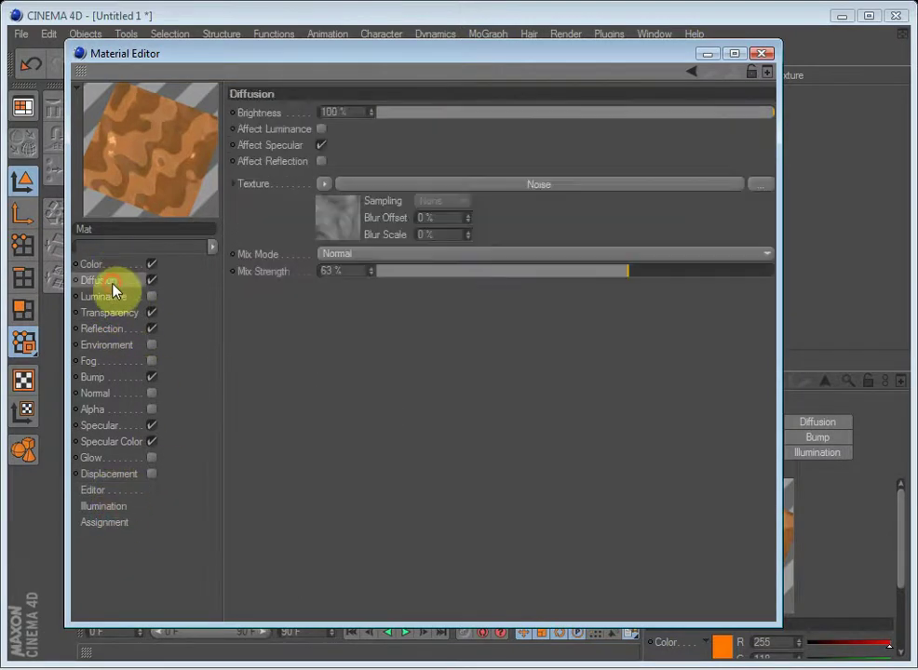
click(110, 266)
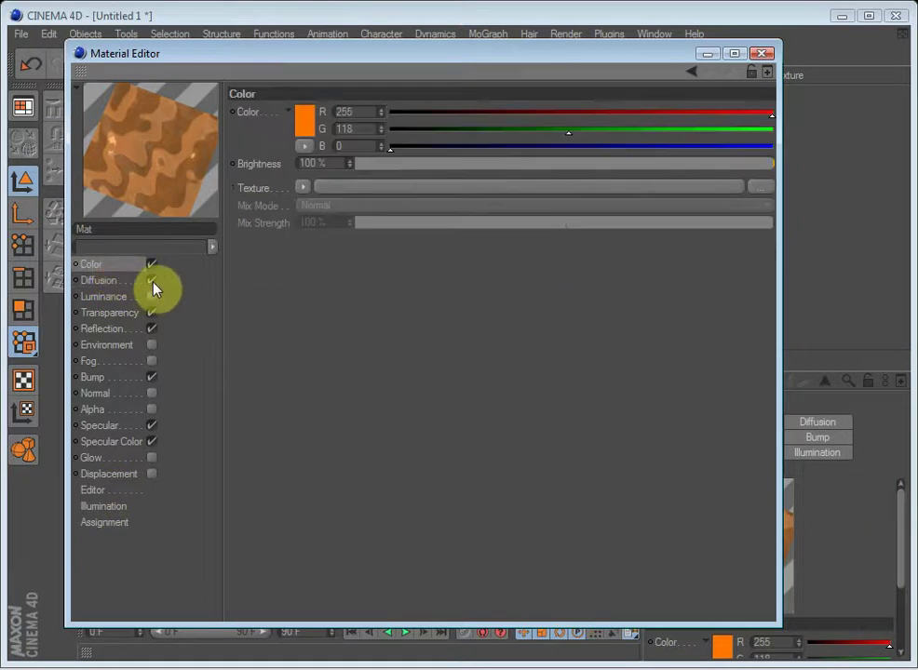
- Turn off Diffusion, Transparency, Reflection, Bump, Specular and Specular Color, leaving only Color
click(152, 280)
click(152, 312)
click(151, 328)
click(152, 377)
click(152, 360)
click(152, 360)
click(152, 344)
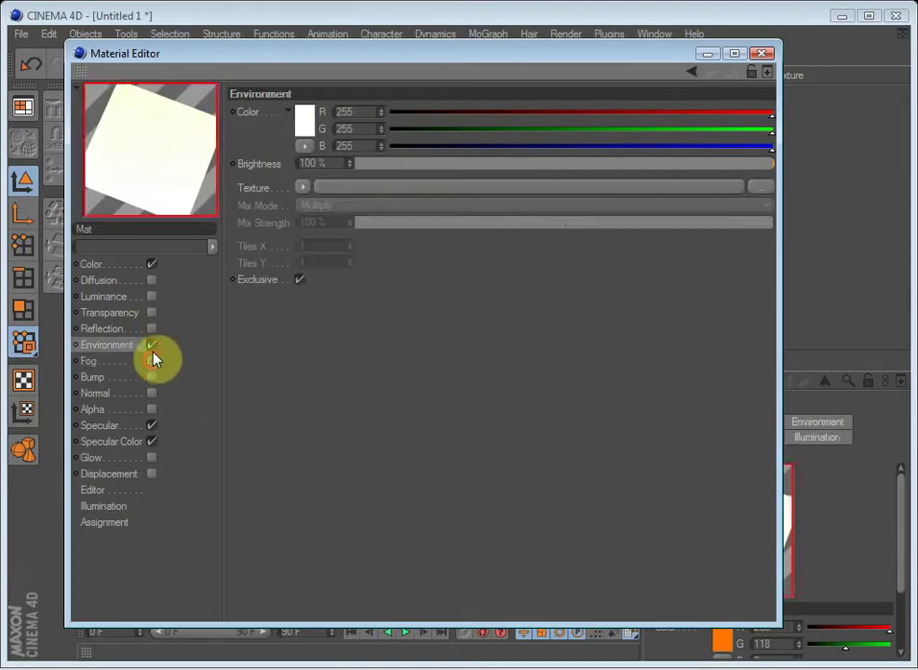
click(152, 425)
click(151, 441)
click(152, 344)
click(90, 266)
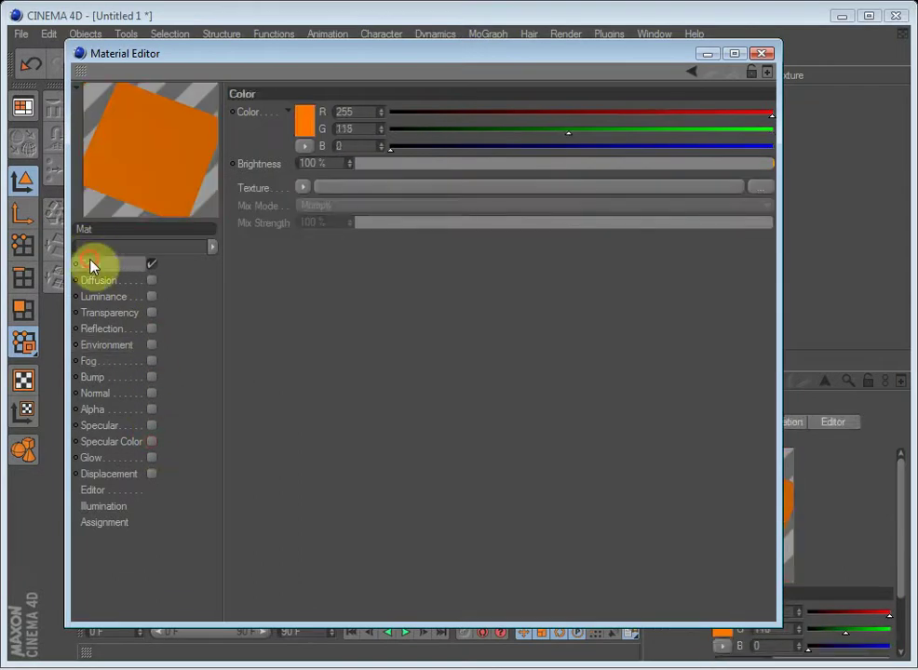
right_click(146, 160)
- Preview Mat on a sphere and set a Fresnel shader as the colour texture
click(175, 334)
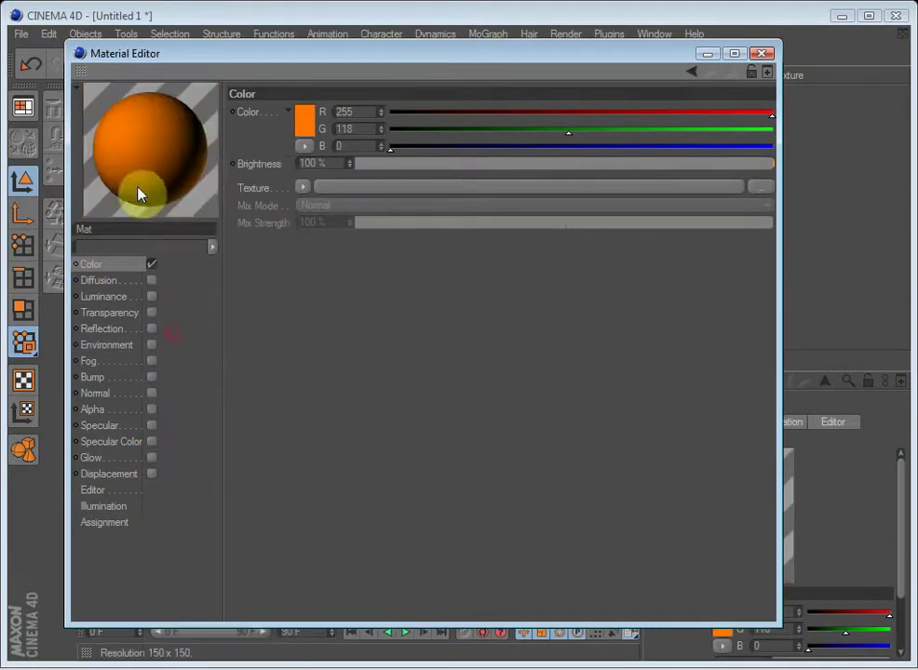
click(305, 122)
click(290, 189)
click(302, 187)
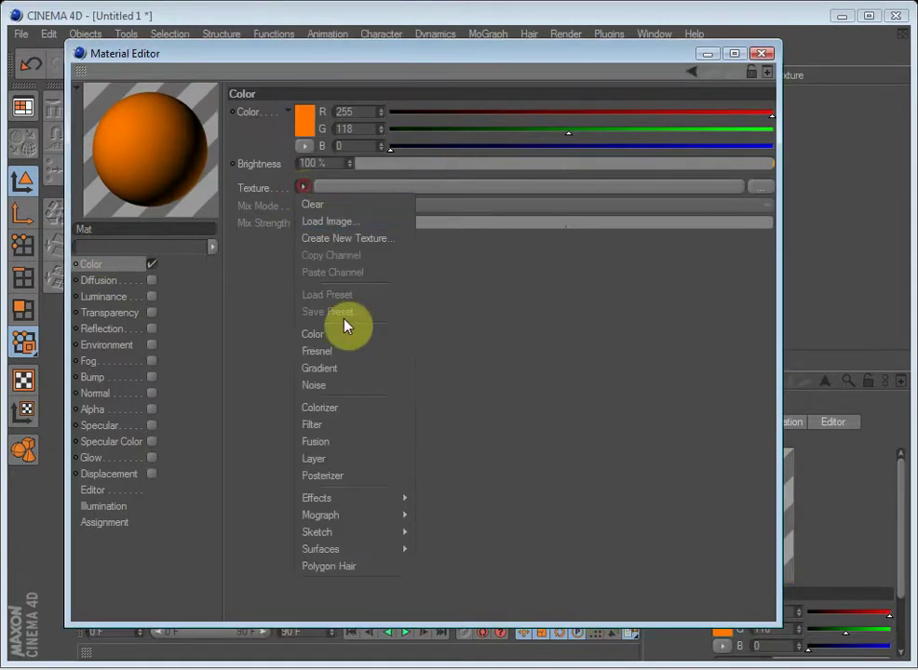
click(328, 352)
click(313, 226)
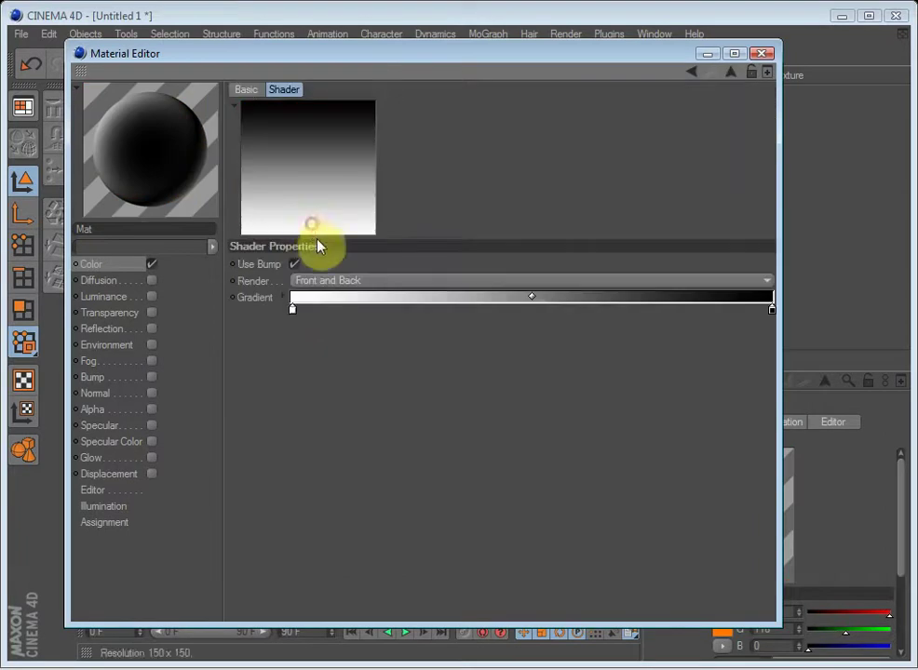
- Make the gradient's left end a saturated blue, fading to black
double_click(772, 310)
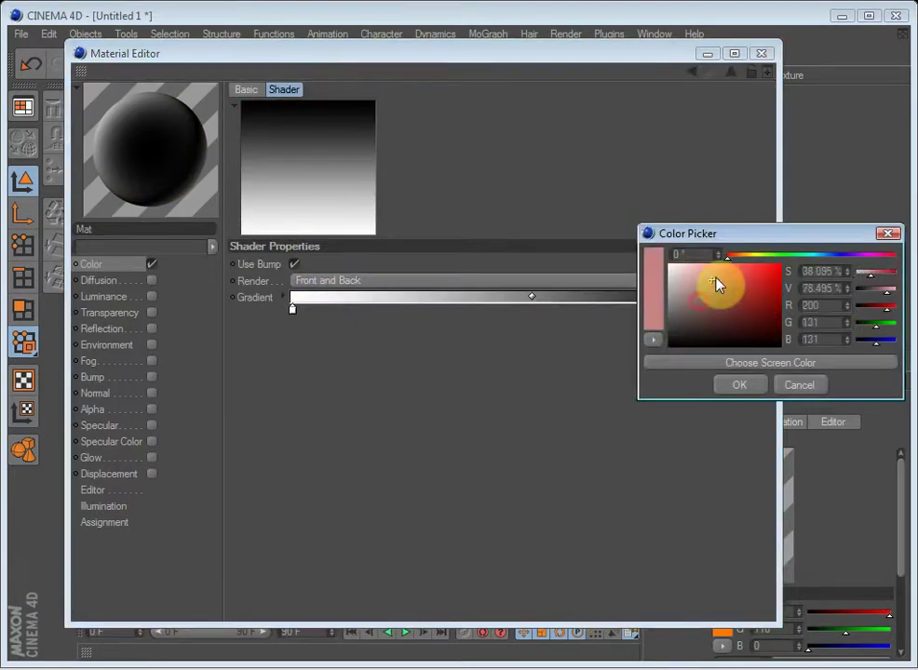
click(739, 385)
double_click(293, 309)
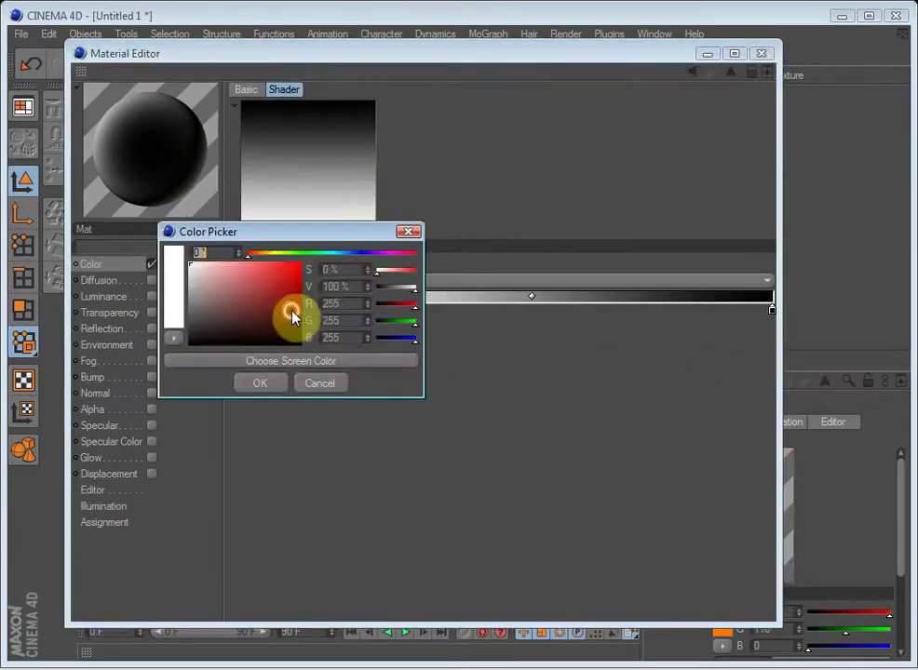
drag(279, 253, 358, 254)
drag(284, 331, 252, 318)
click(259, 383)
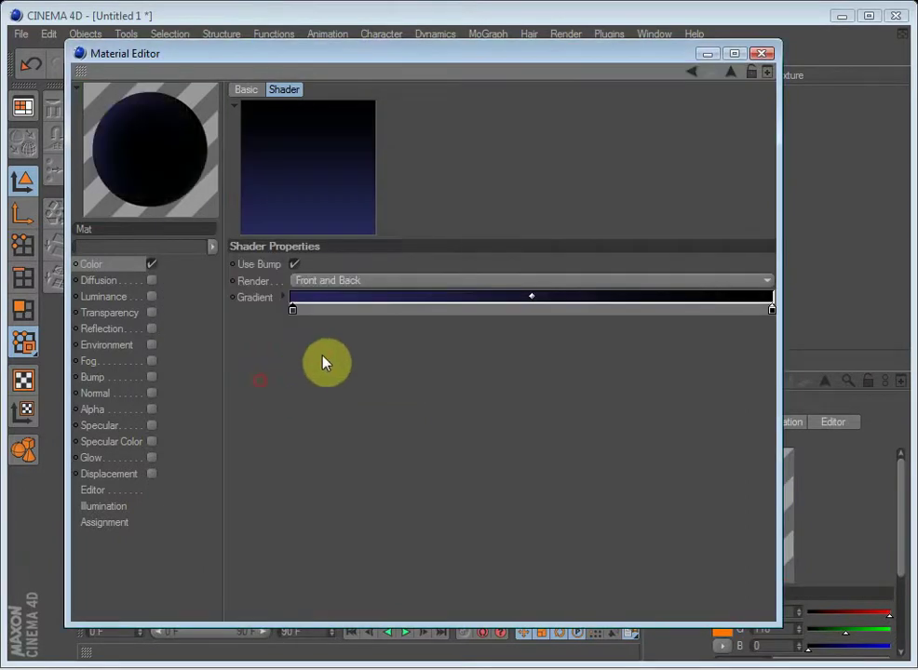
double_click(292, 309)
click(242, 303)
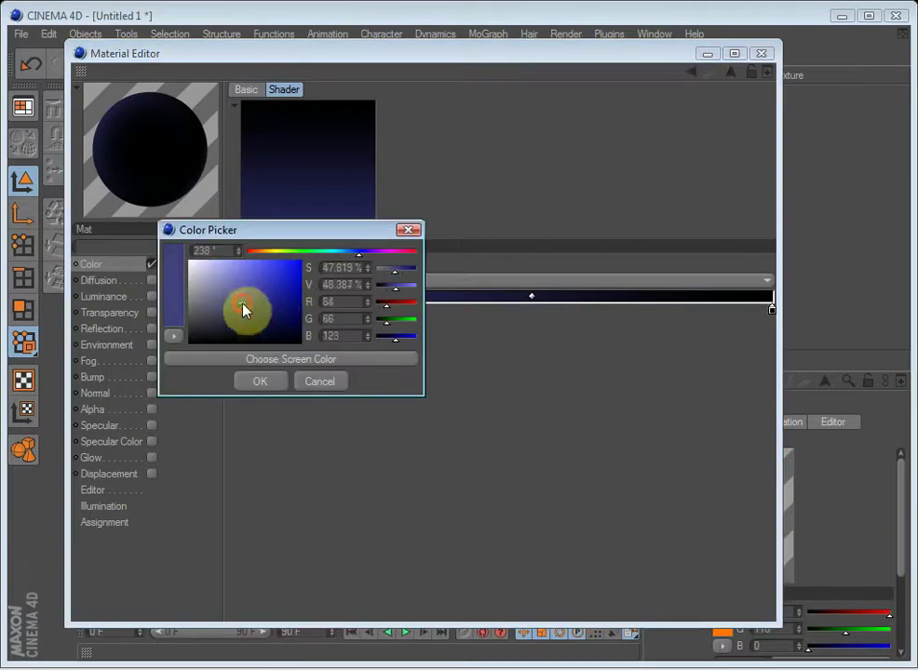
drag(242, 302, 263, 271)
click(259, 381)
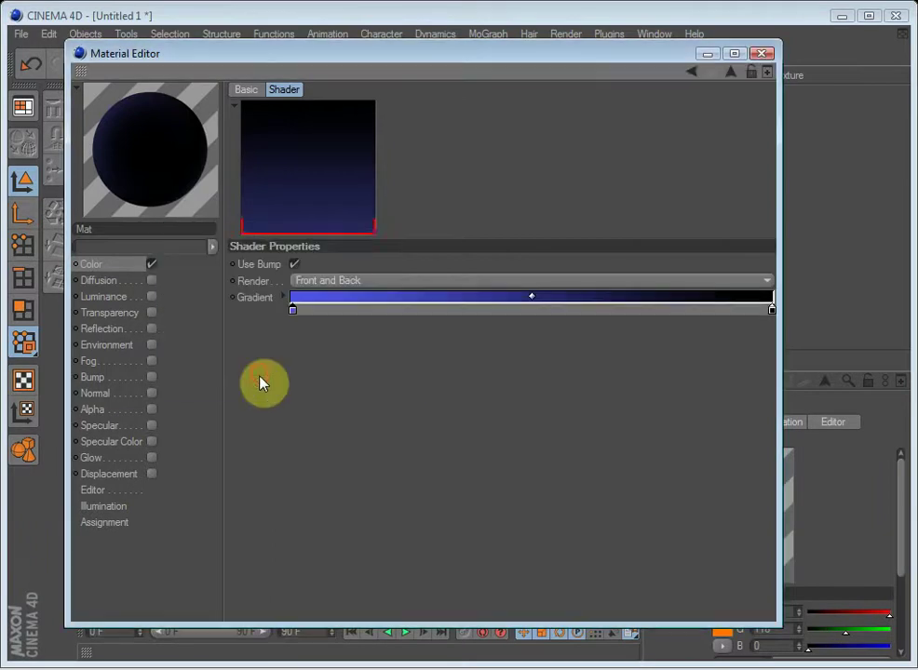
- Enable the Luminance channel with a Buya-type Noise shader texture
click(110, 296)
click(151, 296)
click(303, 187)
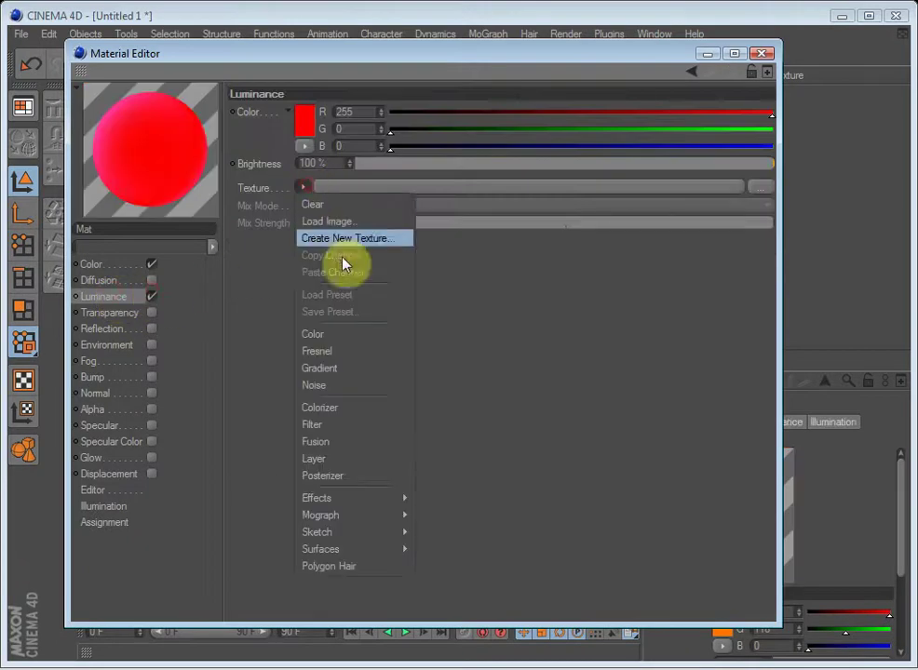
click(326, 333)
click(302, 187)
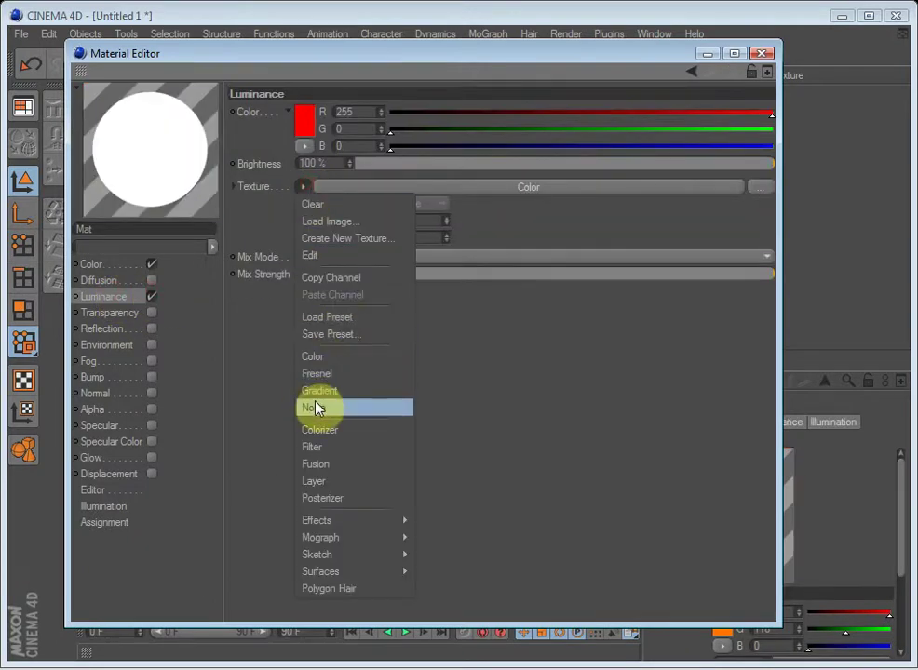
click(316, 407)
click(307, 191)
click(359, 313)
click(372, 362)
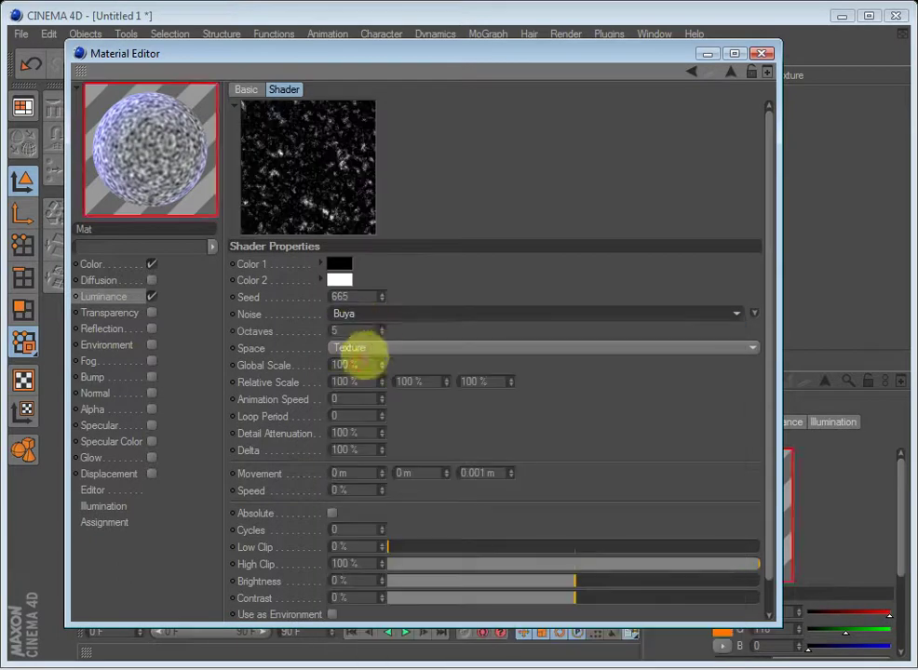
- Set the luminance noise's Color 2 to a light green
click(104, 296)
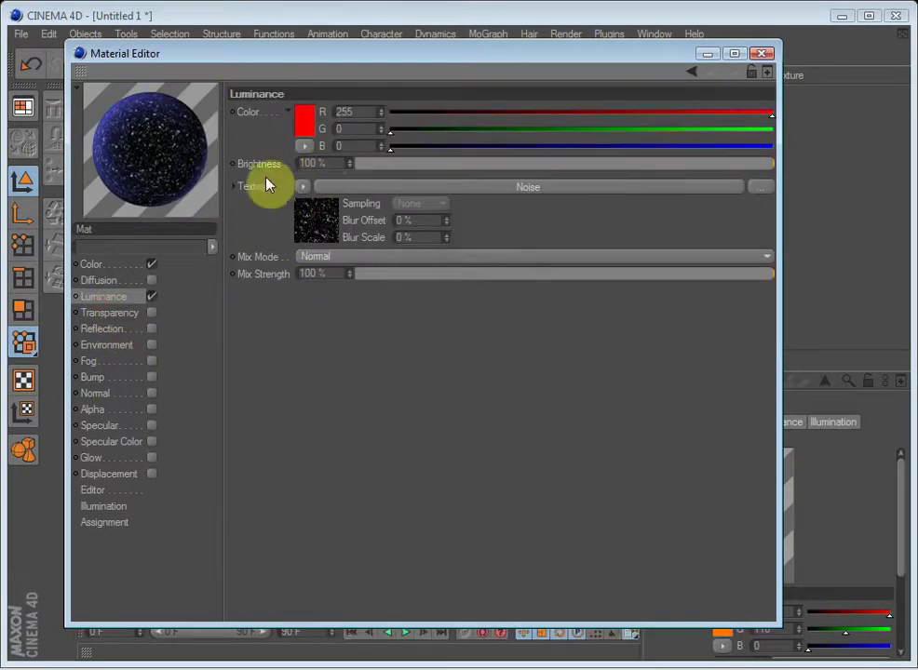
click(324, 207)
click(332, 284)
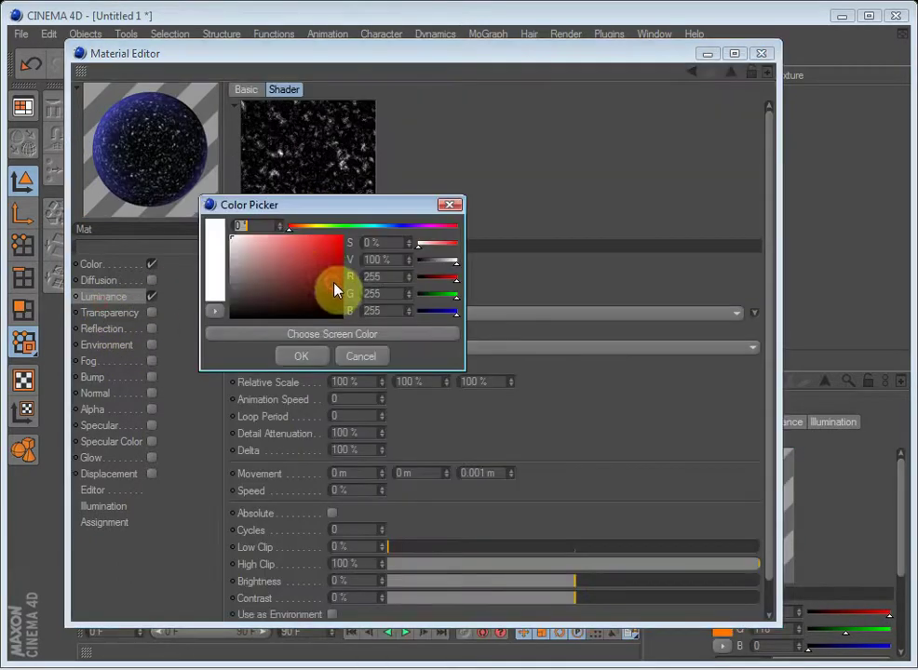
click(346, 225)
click(256, 252)
click(296, 358)
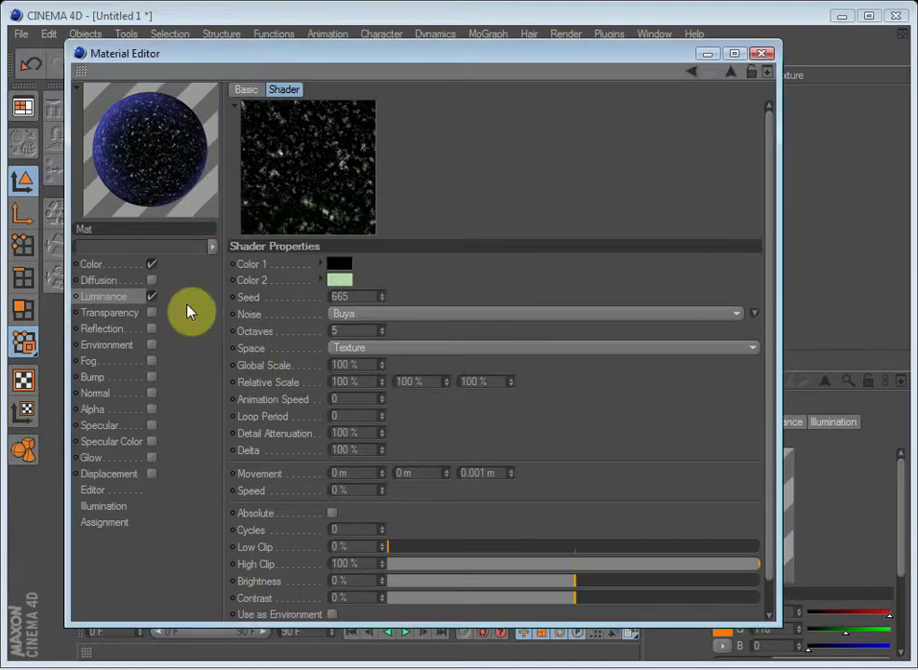
click(98, 297)
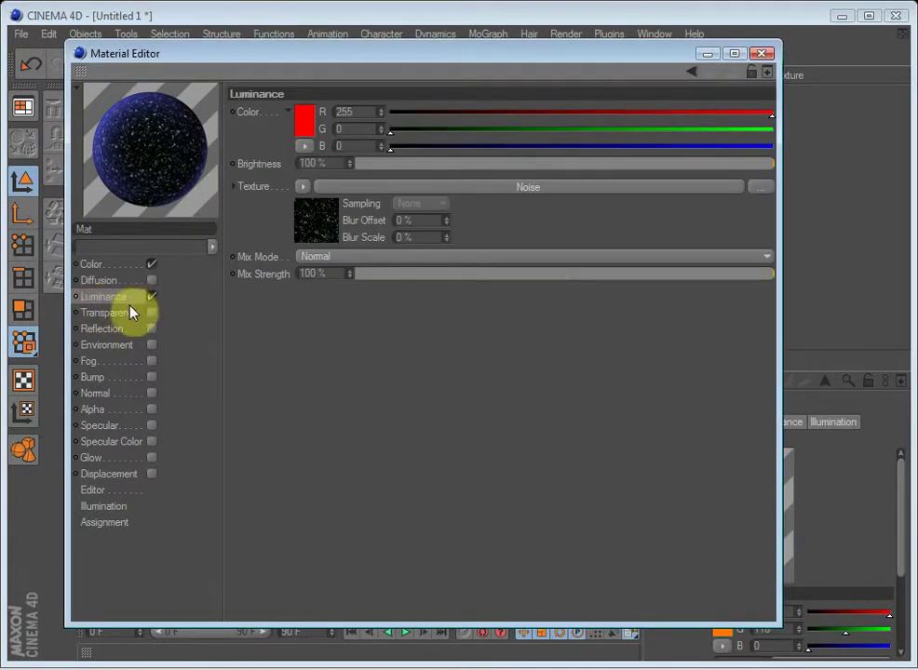
- Enable Bump with Displaced Turbulence noise, lower global scale, and raise strength to 504%
click(93, 377)
click(152, 377)
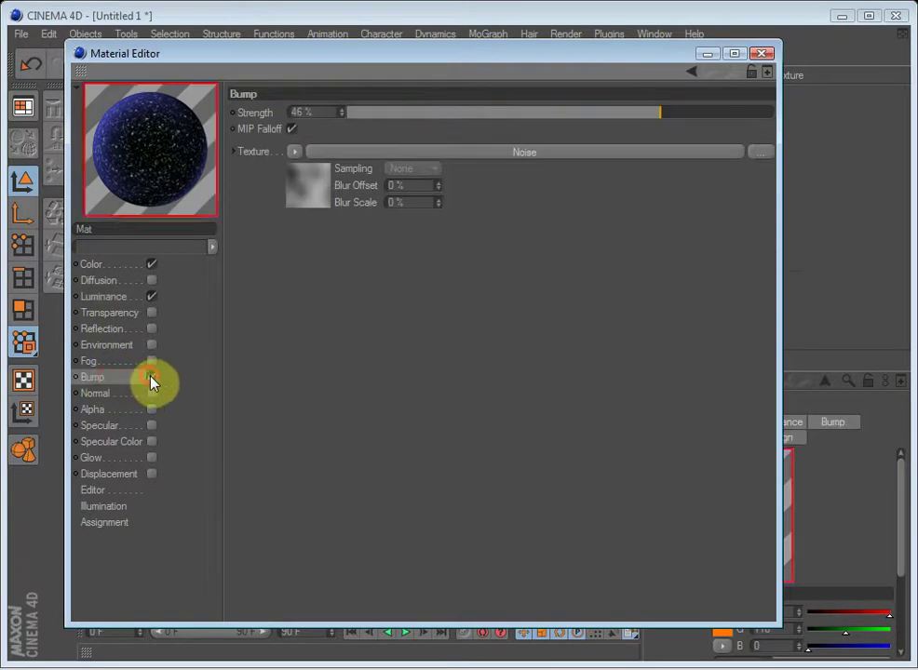
click(300, 197)
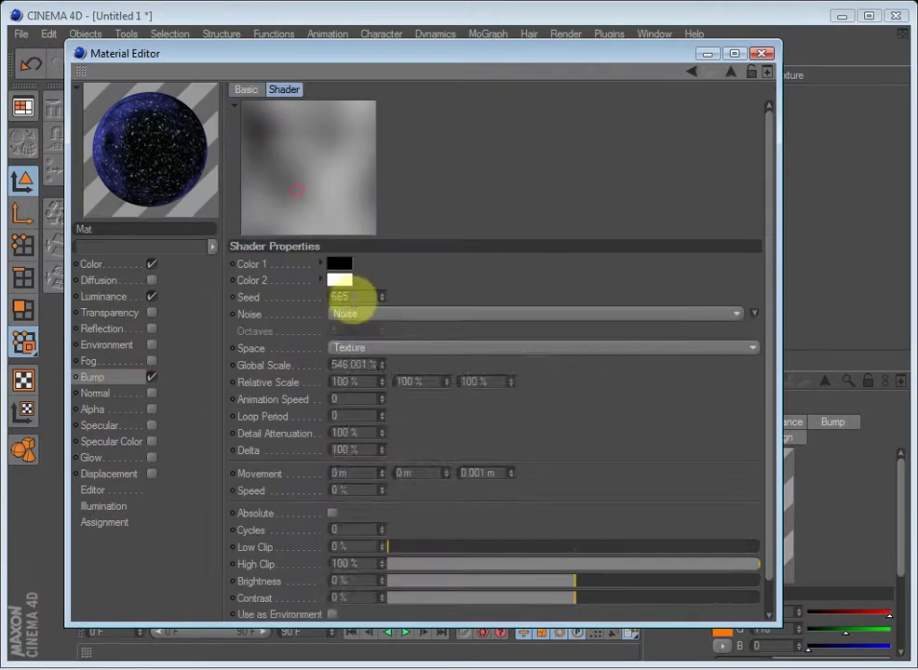
click(353, 313)
click(395, 413)
key(Down)
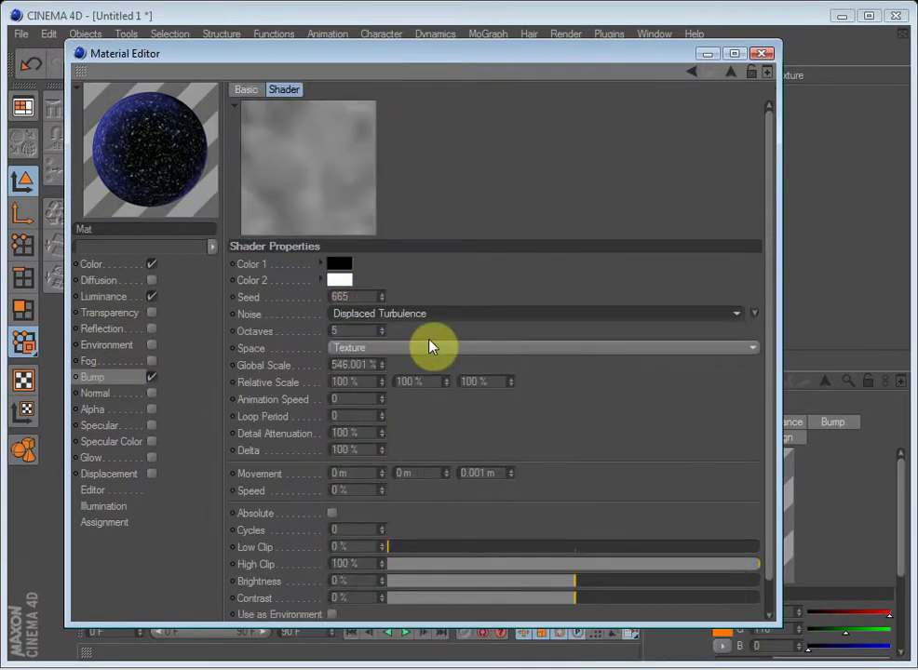
mouse_move(382, 365)
mouse_down()
mouse_move(381, 400)
mouse_move(381, 368)
mouse_up()
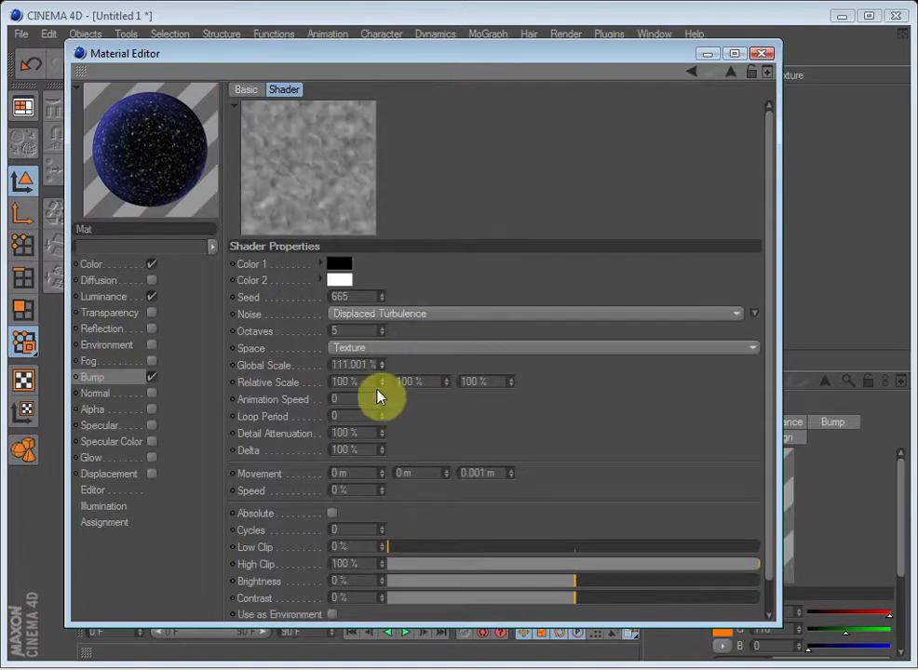
click(117, 378)
drag(352, 117, 346, 112)
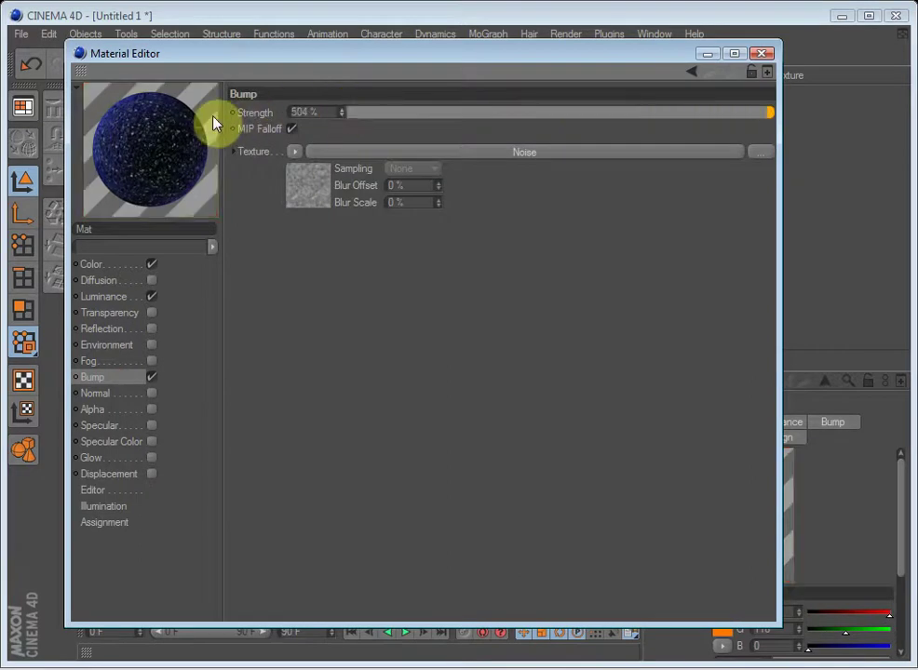
- View the material in a large preview window, then close it and the editor
right_click(151, 156)
click(202, 183)
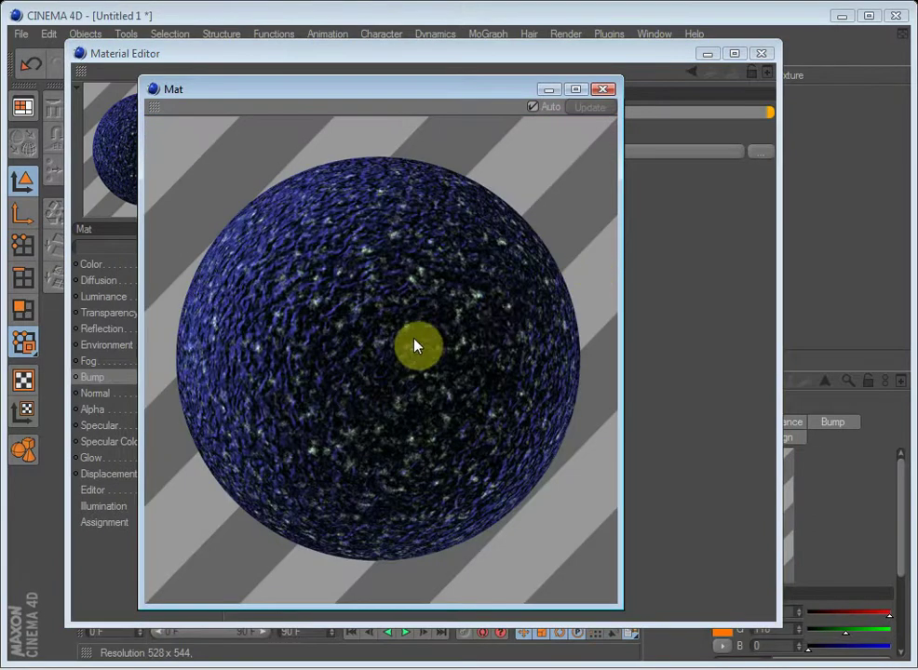
click(603, 89)
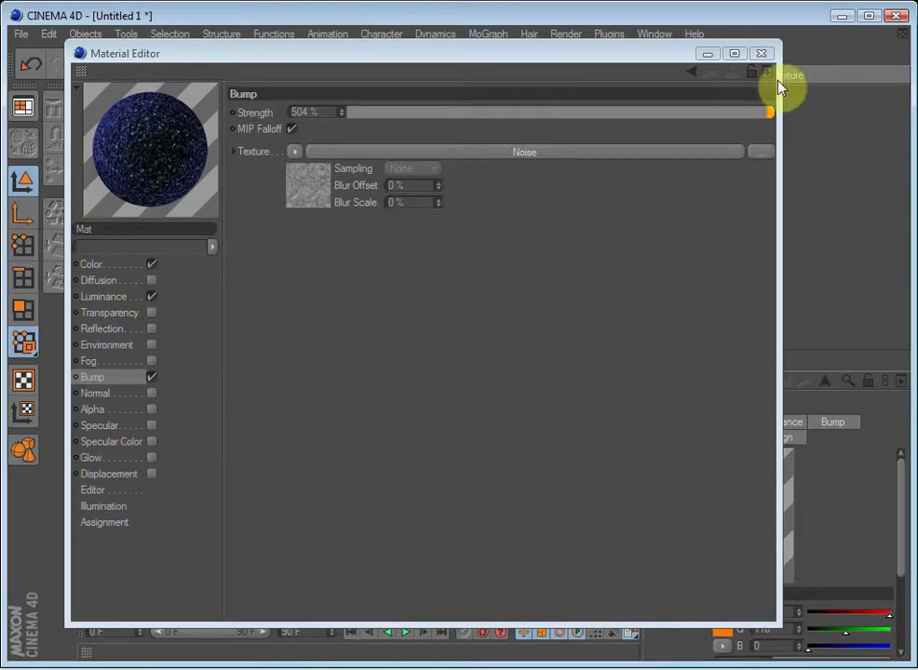
click(761, 53)
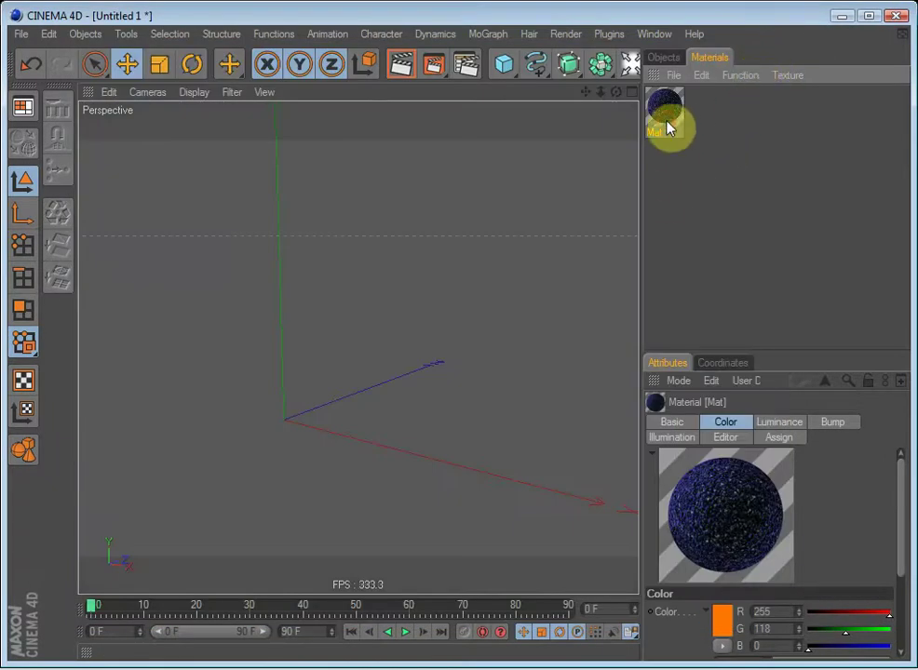
- Delete Mat, then create and delete a trial Danel shader material
key(Delete)
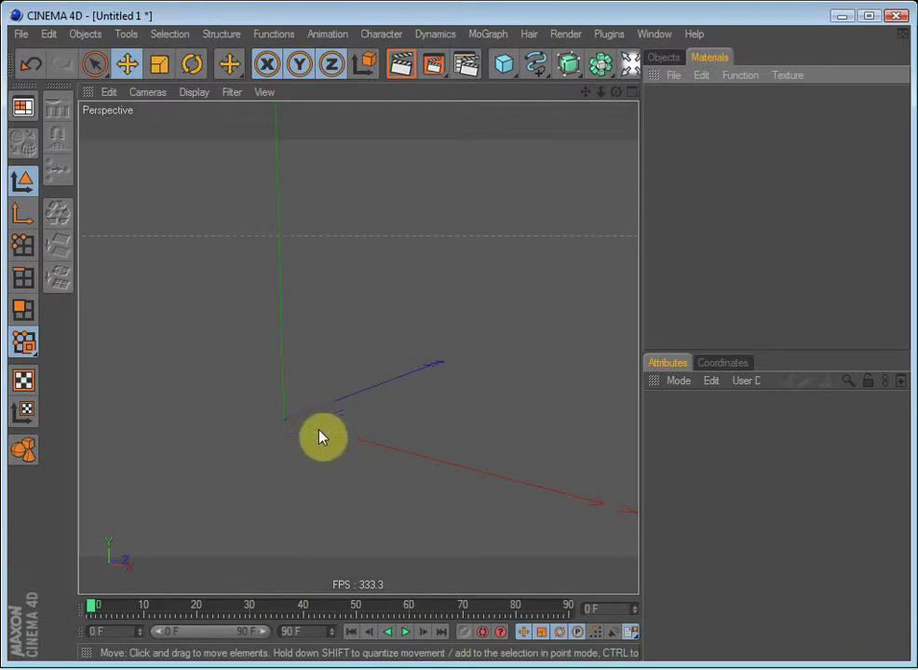
click(674, 75)
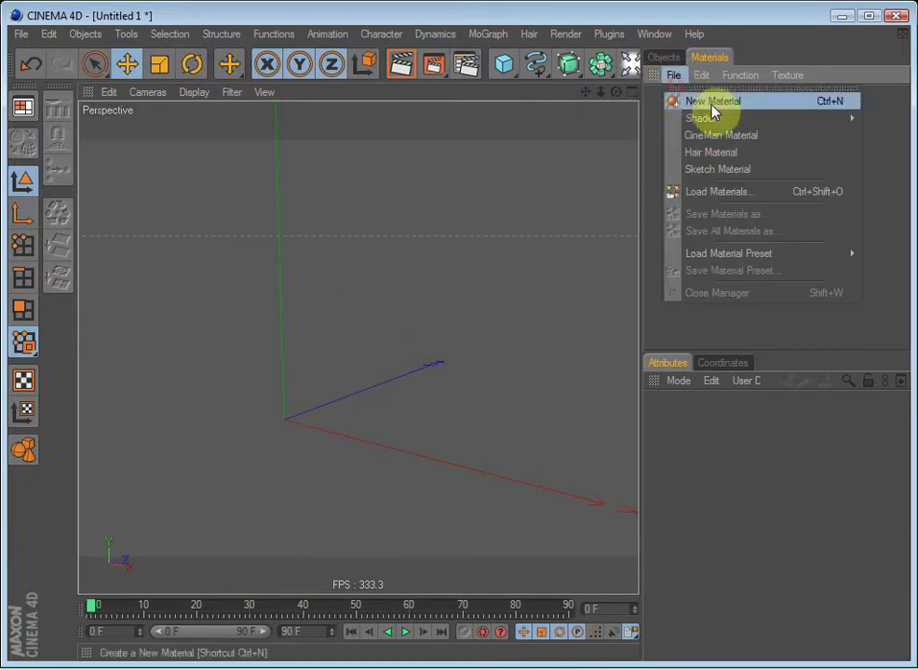
mouse_move(837, 122)
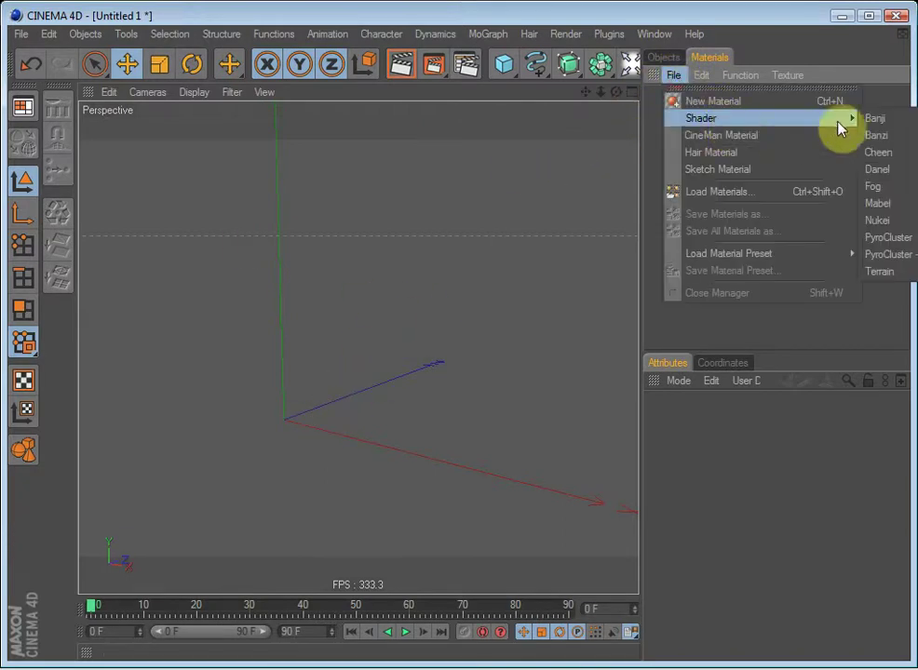
click(892, 168)
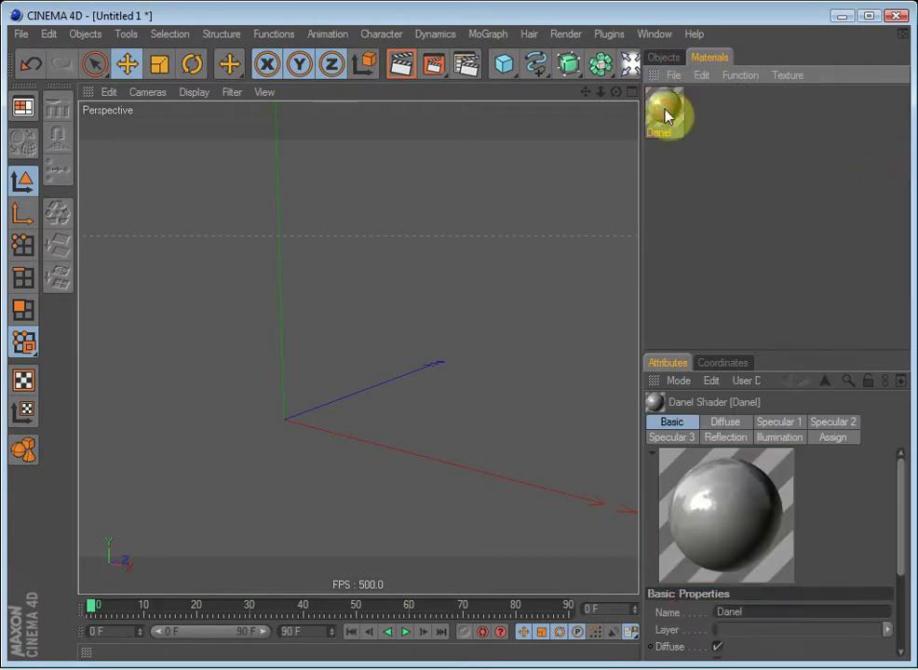
key(Delete)
- Create a new Banji shader material from the material type list
click(673, 75)
mouse_move(710, 118)
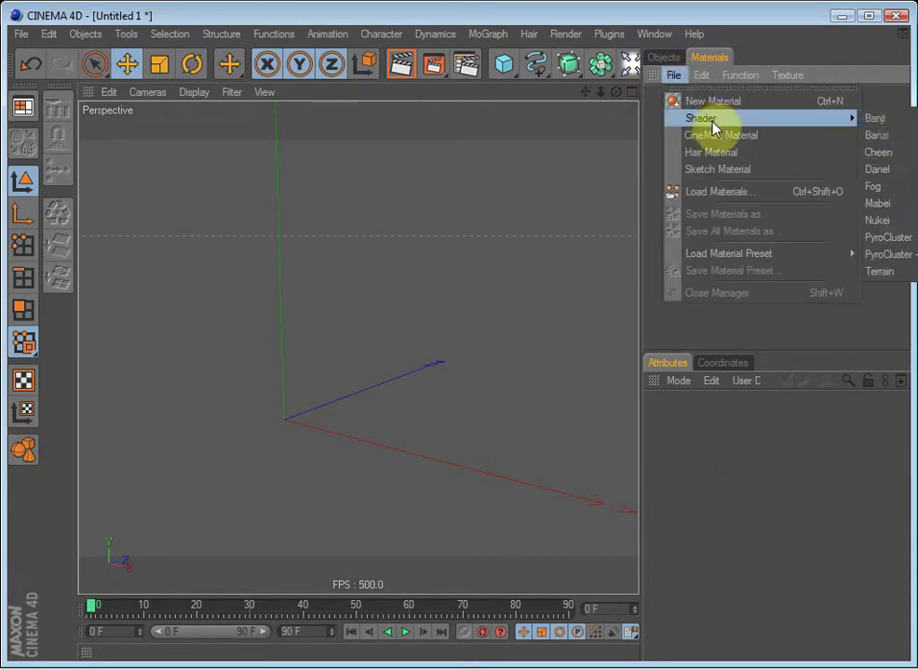
click(891, 118)
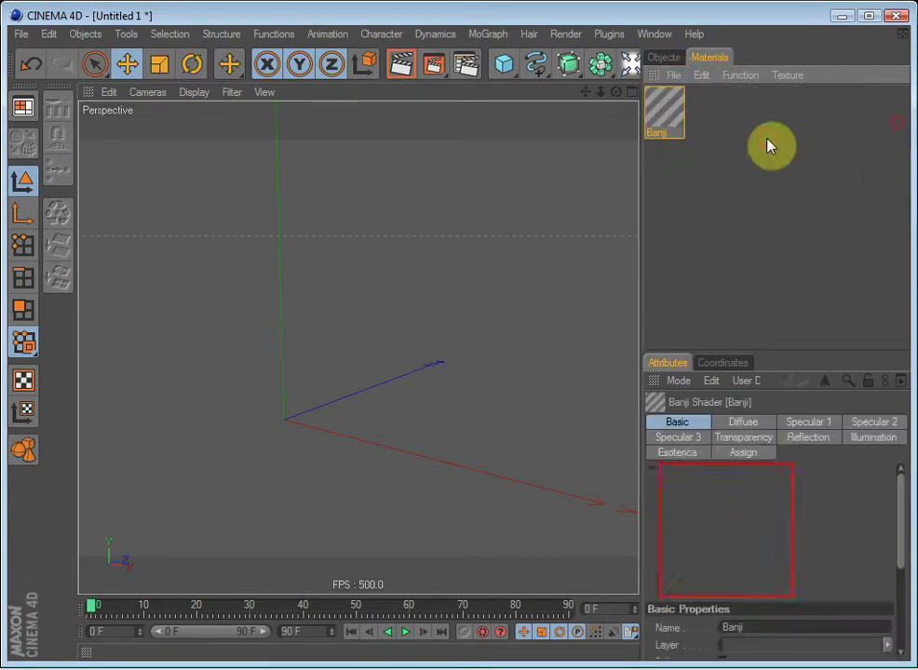
- Turn off the Banji material's Transparency in the Material Editor
click(671, 118)
double_click(671, 118)
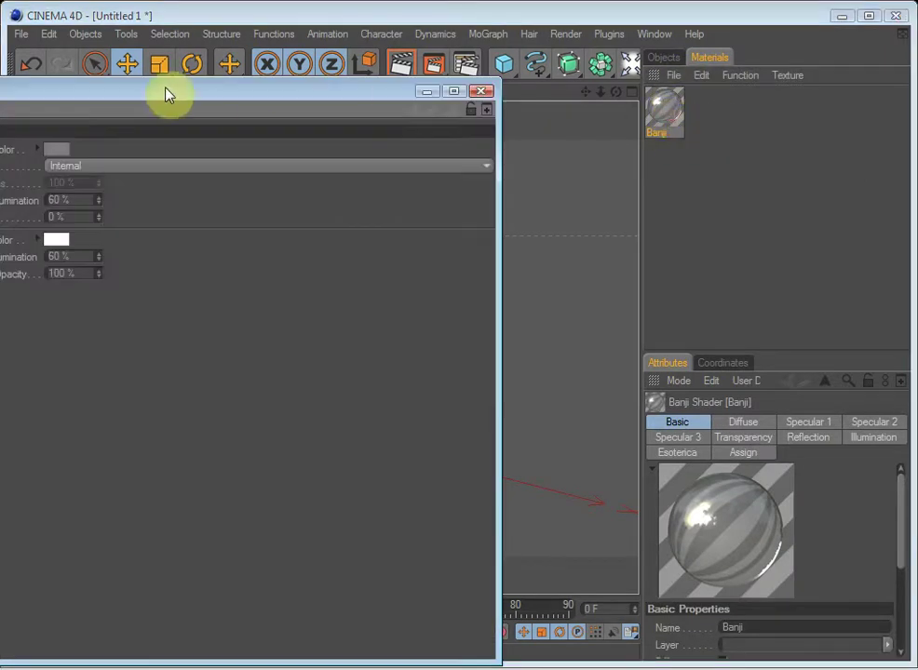
drag(164, 92, 498, 55)
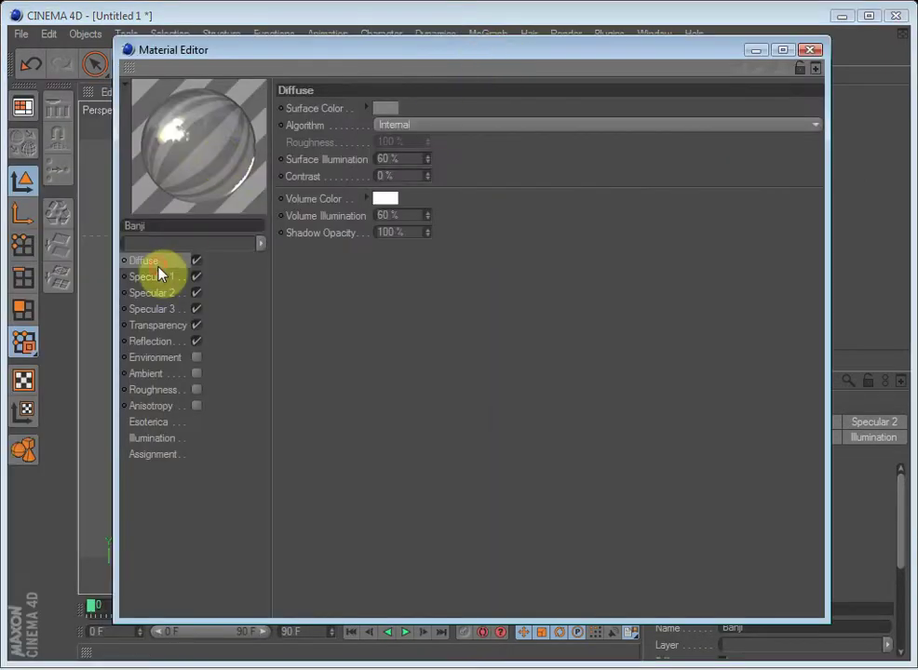
click(150, 276)
click(181, 341)
click(196, 325)
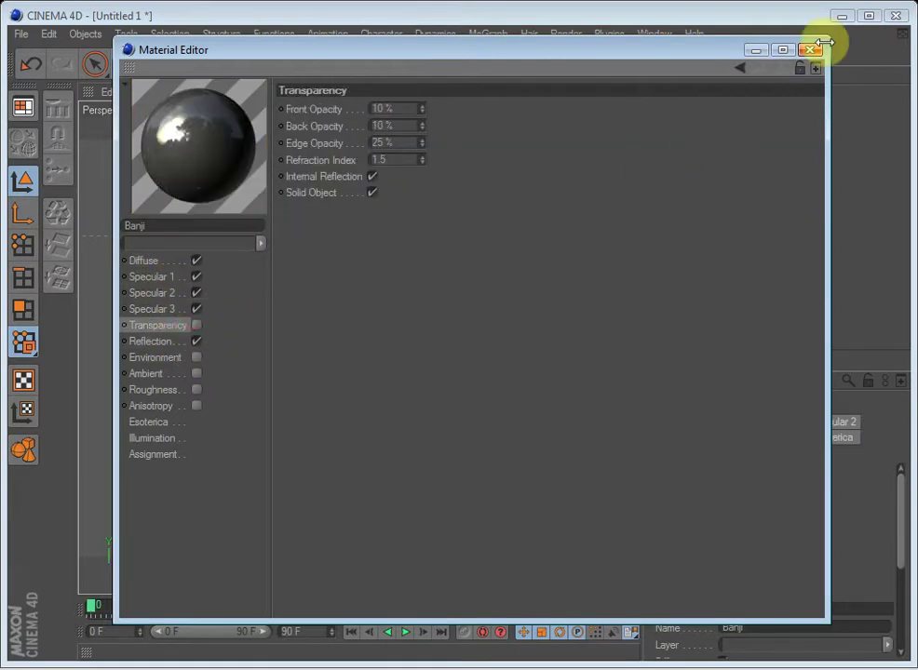
click(810, 49)
- Add a sphere to the scene and apply the Banji material to it
drag(500, 62, 668, 80)
drag(226, 417, 298, 391)
alt+drag(412, 343, 532, 315)
- Render the viewport to check Banji on the sphere, opening and closing its editor
click(659, 111)
double_click(659, 112)
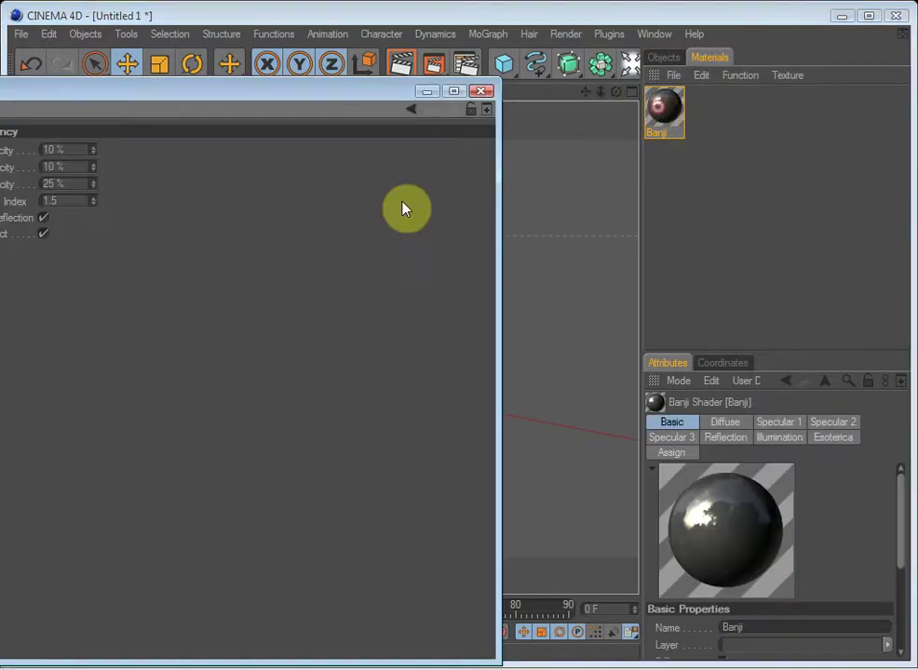
drag(220, 97, 644, 97)
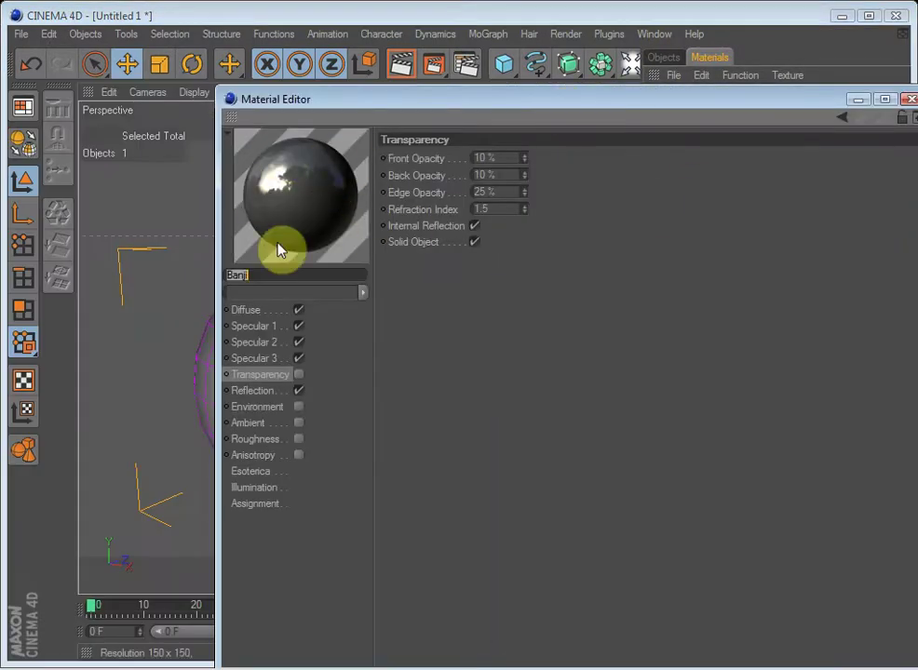
click(908, 99)
click(400, 64)
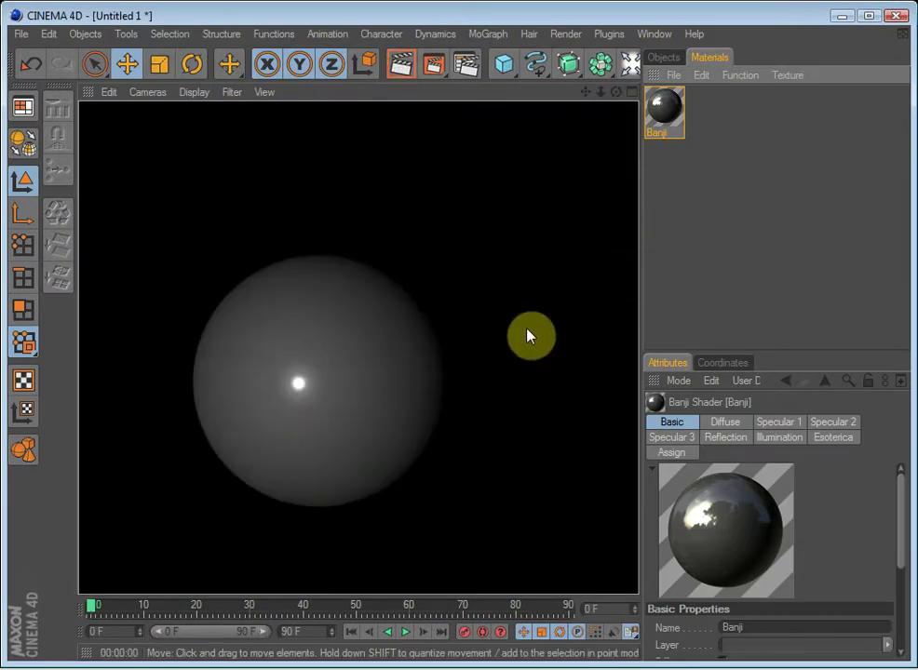
double_click(663, 108)
drag(14, 98, 226, 112)
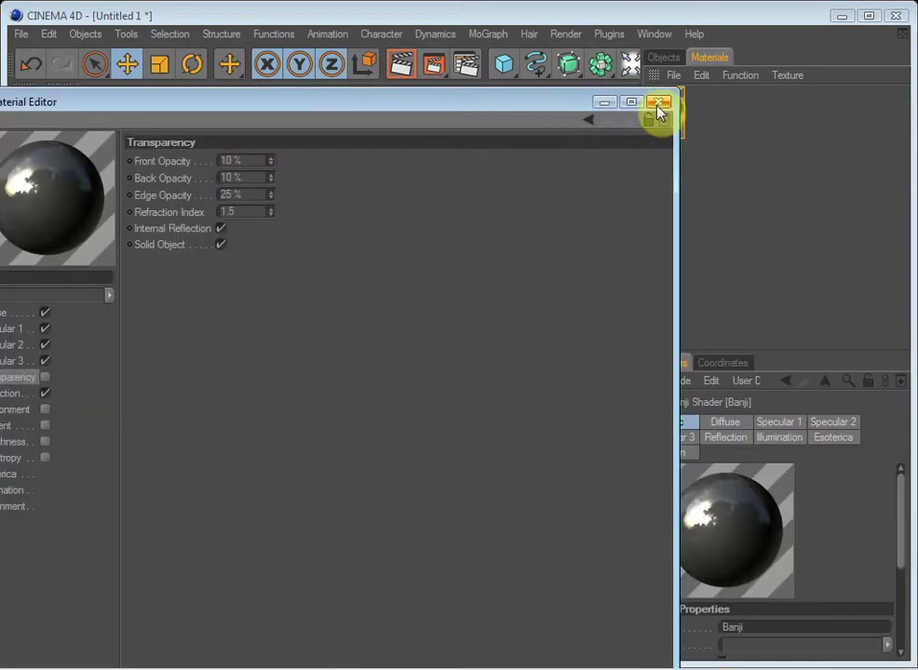
click(655, 103)
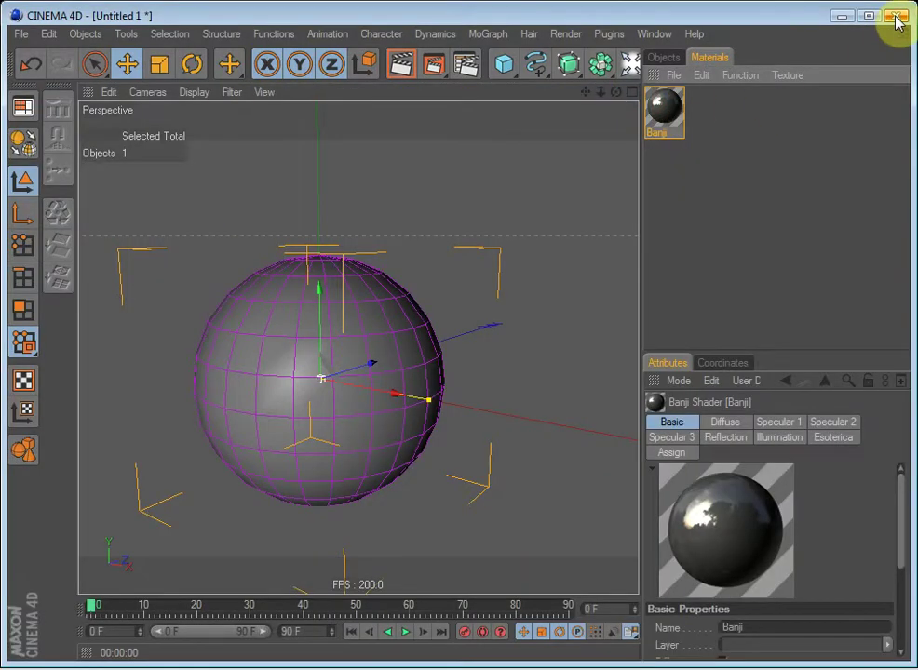